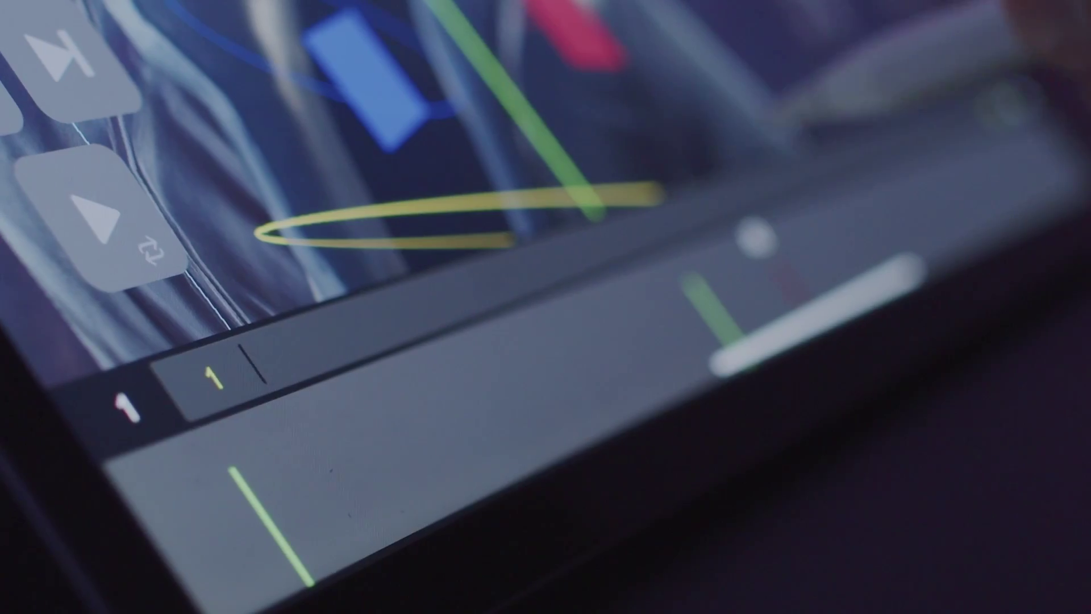
{"action": "left_click", "coordinate": [353, 463]}
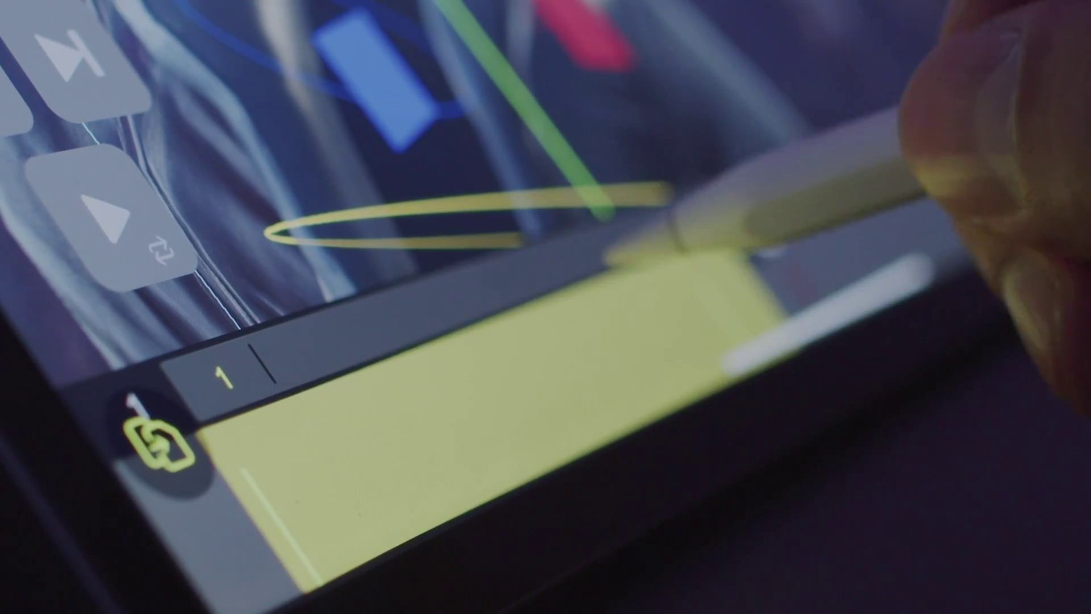
{"action": "left_click", "coordinate": [543, 381]}
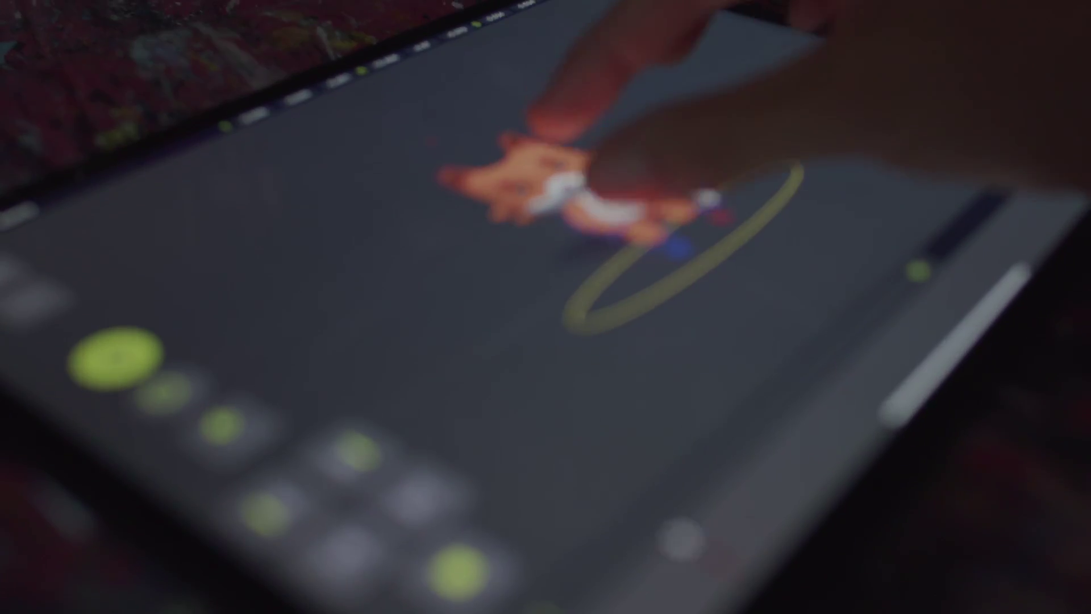
{"action": "scroll", "coordinate": [568, 171], "scroll_direction": "up", "scroll_amount": 5}
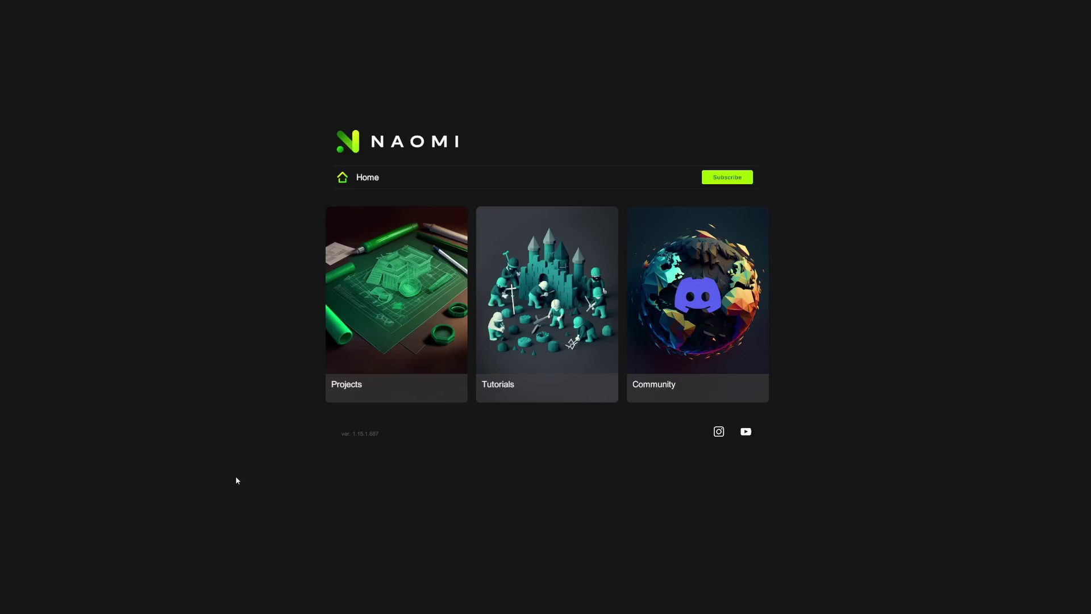
Create a new project named Anm.
{"action": "left_click", "coordinate": [385, 271]}
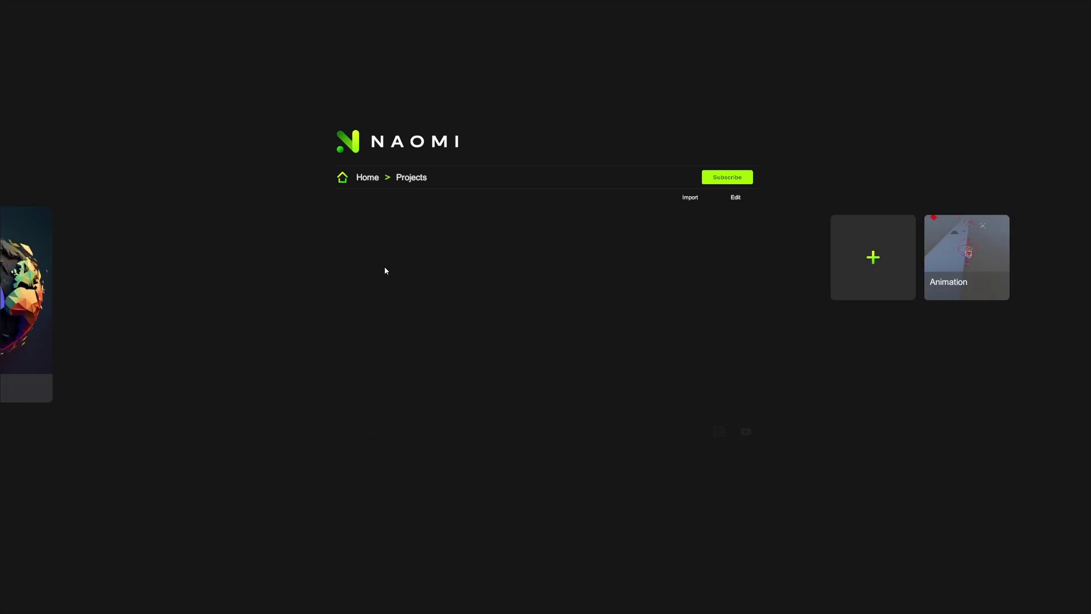
{"action": "left_click", "coordinate": [513, 261]}
{"action": "type", "text": "Anm"}
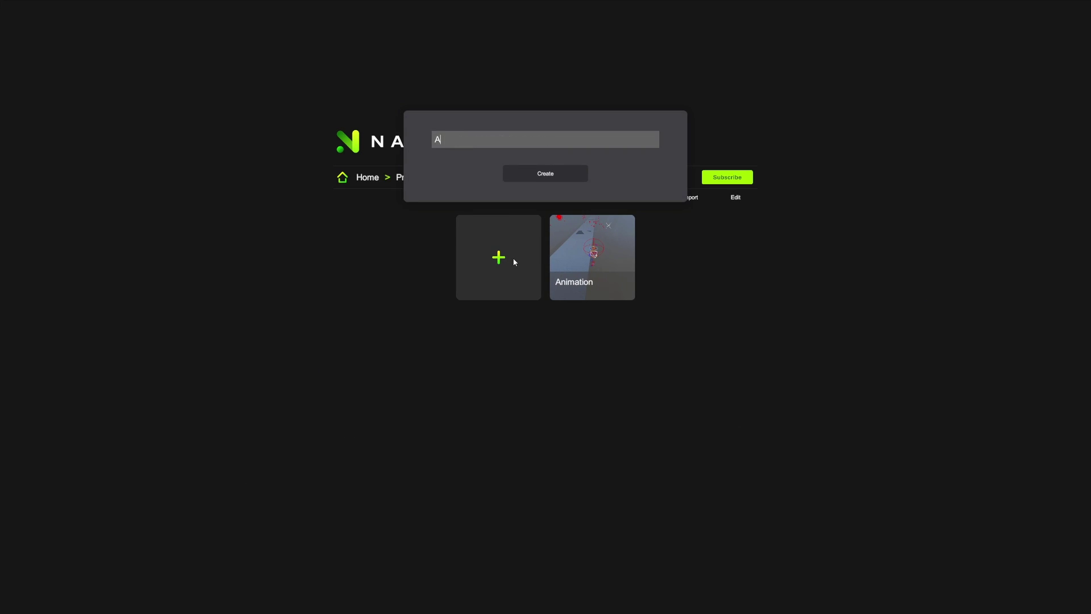
{"action": "left_click", "coordinate": [561, 173]}
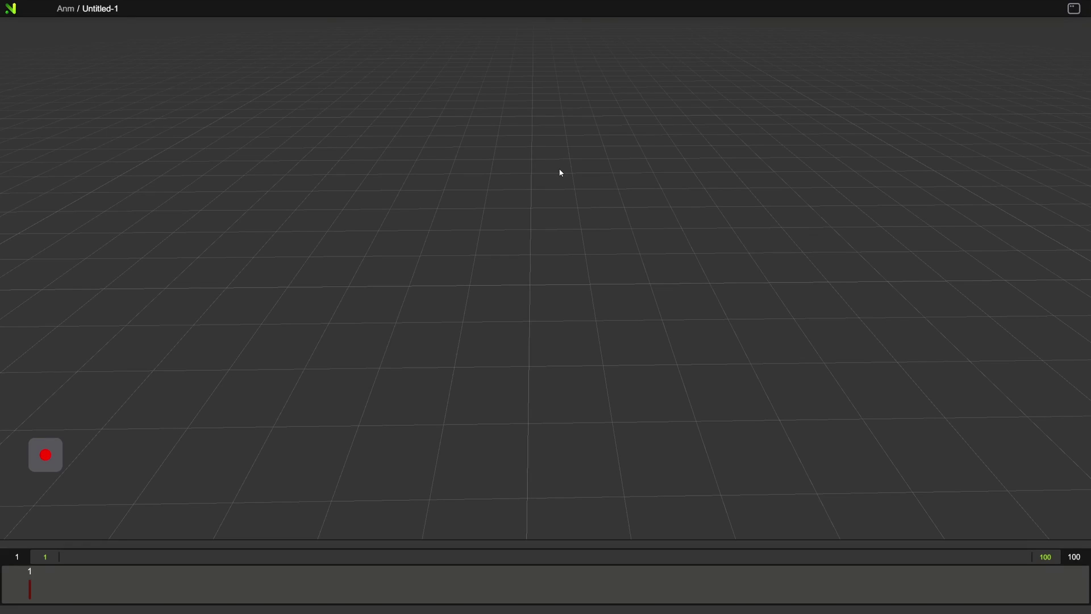
Add the Ball asset from the asset library to the empty scene.
{"action": "left_click", "coordinate": [12, 9]}
{"action": "left_click", "coordinate": [27, 36]}
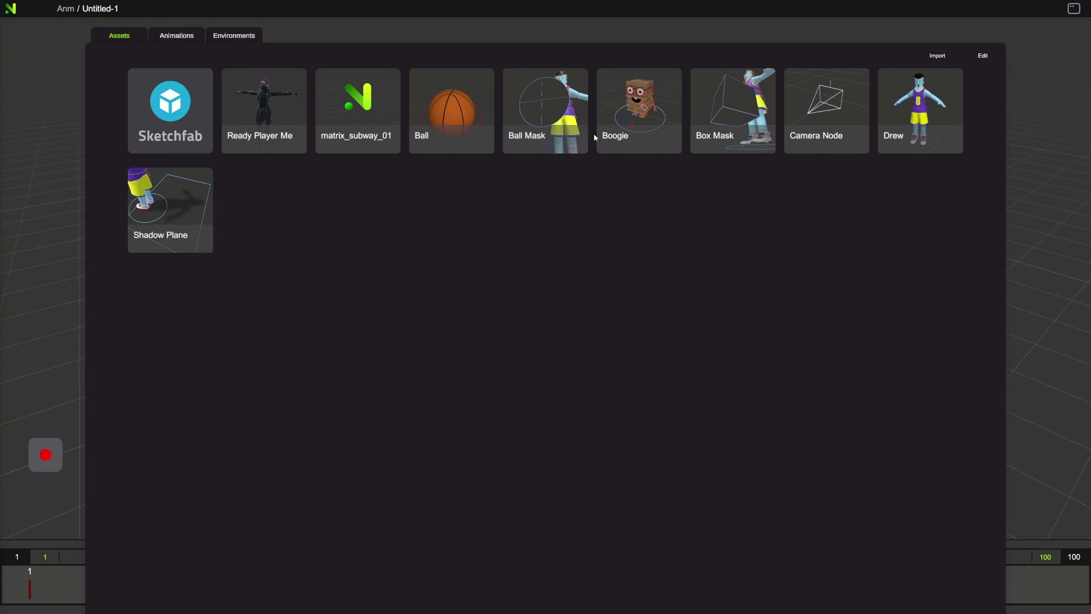
{"action": "left_click", "coordinate": [452, 111]}
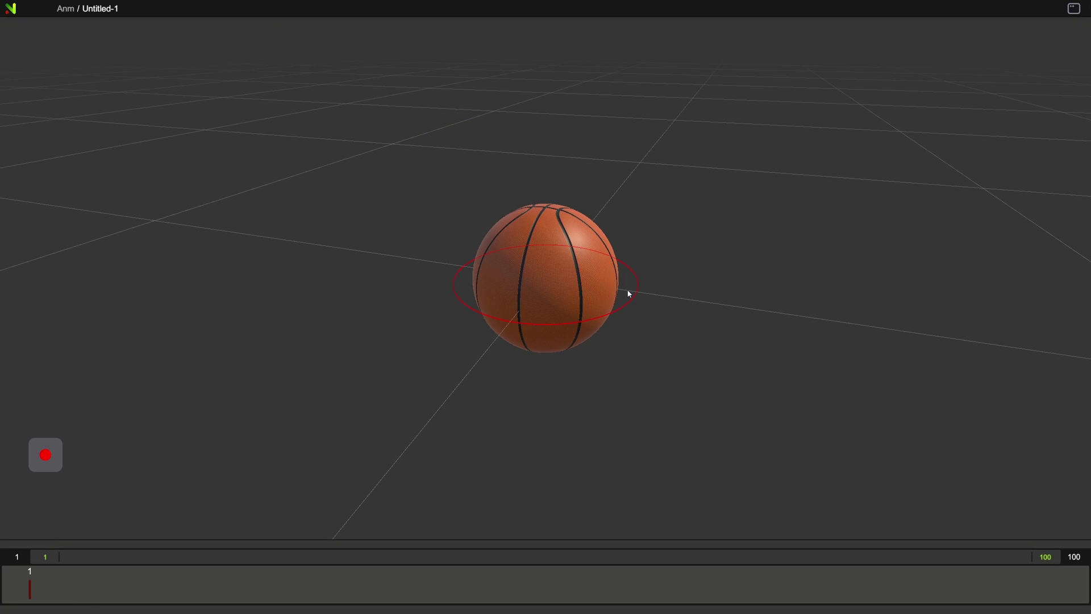
Examine the basketball by orbiting, panning and zooming the view around it.
{"action": "left_click_drag", "start_coordinate": [426, 325], "coordinate": [627, 324], "text": "alt"}
{"action": "middle_click_drag", "start_coordinate": [591, 316], "coordinate": [558, 335], "text": "alt"}
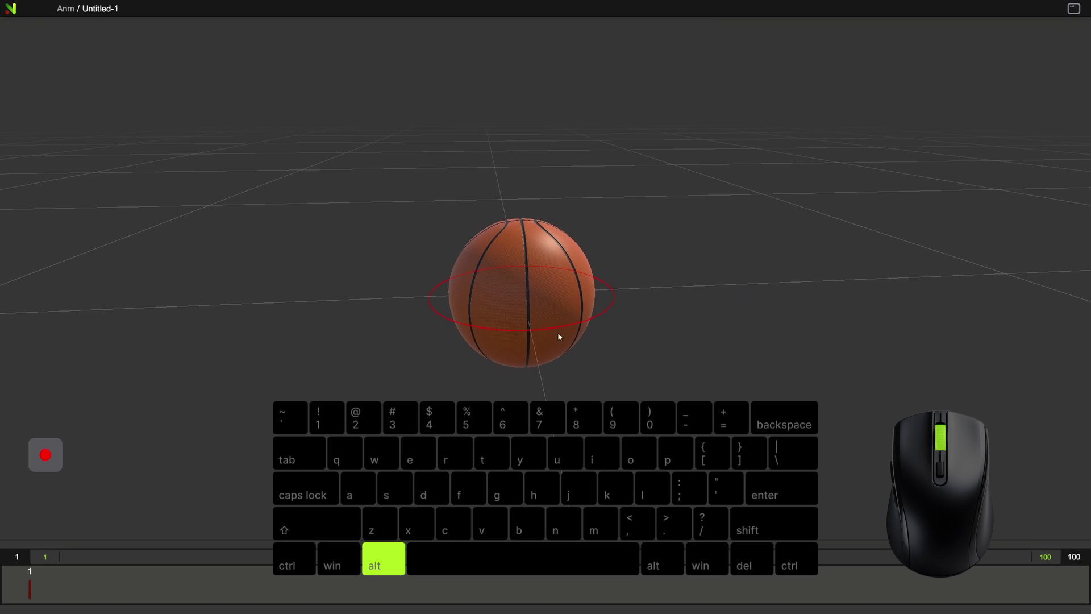
{"action": "mouse_move", "coordinate": [439, 341]}
{"action": "right_mouse_down", "text": "alt"}
{"action": "mouse_move", "coordinate": [523, 346]}
{"action": "mouse_move", "coordinate": [408, 334]}
{"action": "mouse_move", "coordinate": [459, 338]}
{"action": "right_mouse_up", "text": "alt"}
{"action": "scroll", "coordinate": [460, 338], "scroll_direction": "up", "scroll_amount": 5}
{"action": "scroll", "coordinate": [459, 338], "scroll_direction": "down", "scroll_amount": 5}
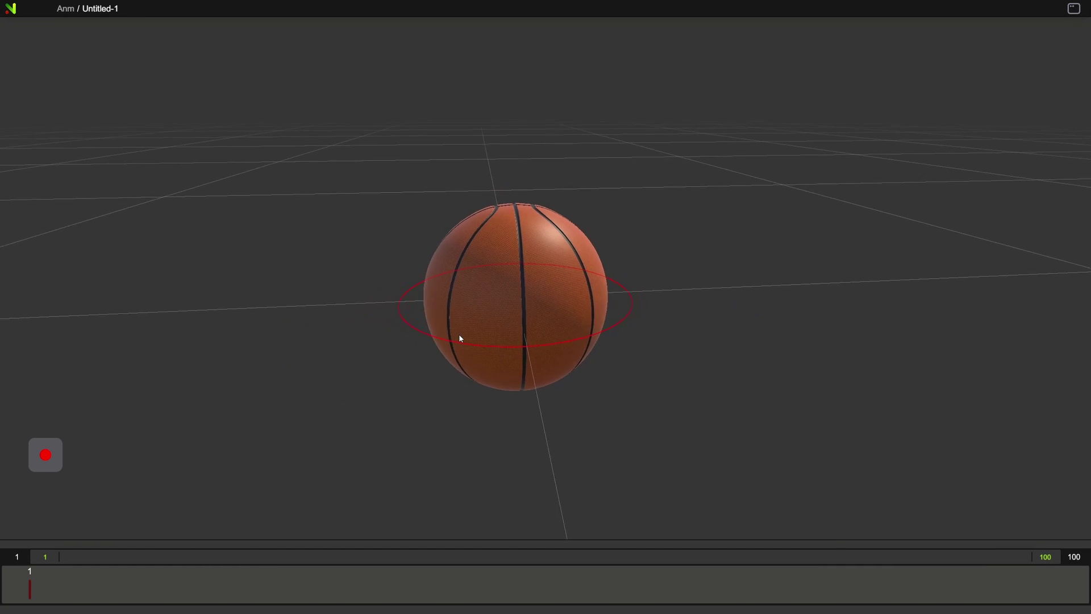
{"action": "scroll", "coordinate": [460, 338], "scroll_direction": "up", "scroll_amount": 2}
{"action": "scroll", "coordinate": [461, 339], "scroll_direction": "down", "scroll_amount": 3}
{"action": "scroll", "coordinate": [460, 339], "scroll_direction": "up", "scroll_amount": 3}
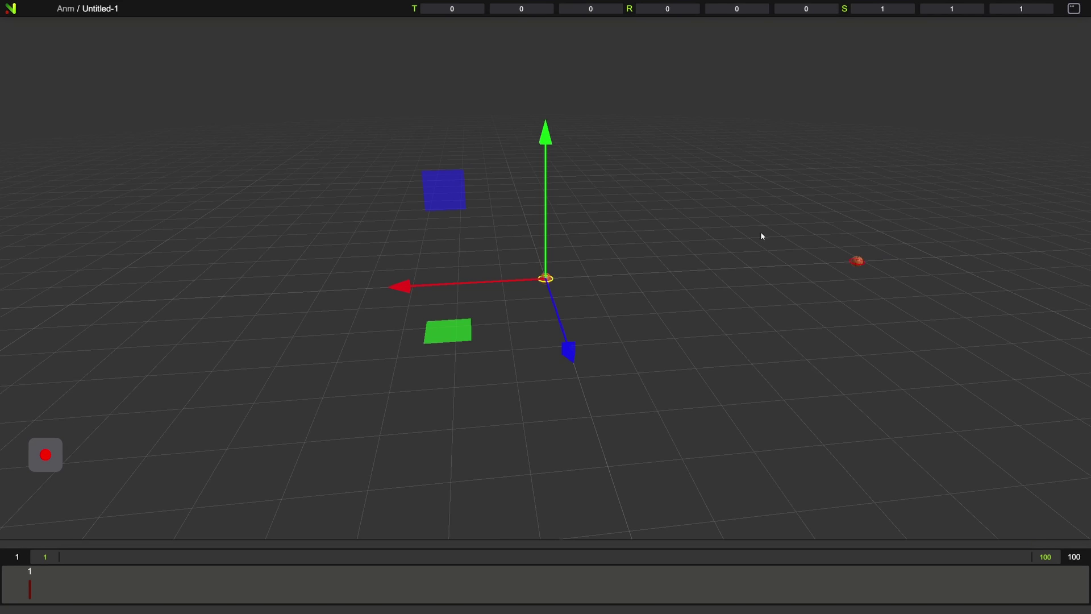
Focus the view on the basketball offset along X and look at it from another angle.
{"action": "key", "text": "f"}
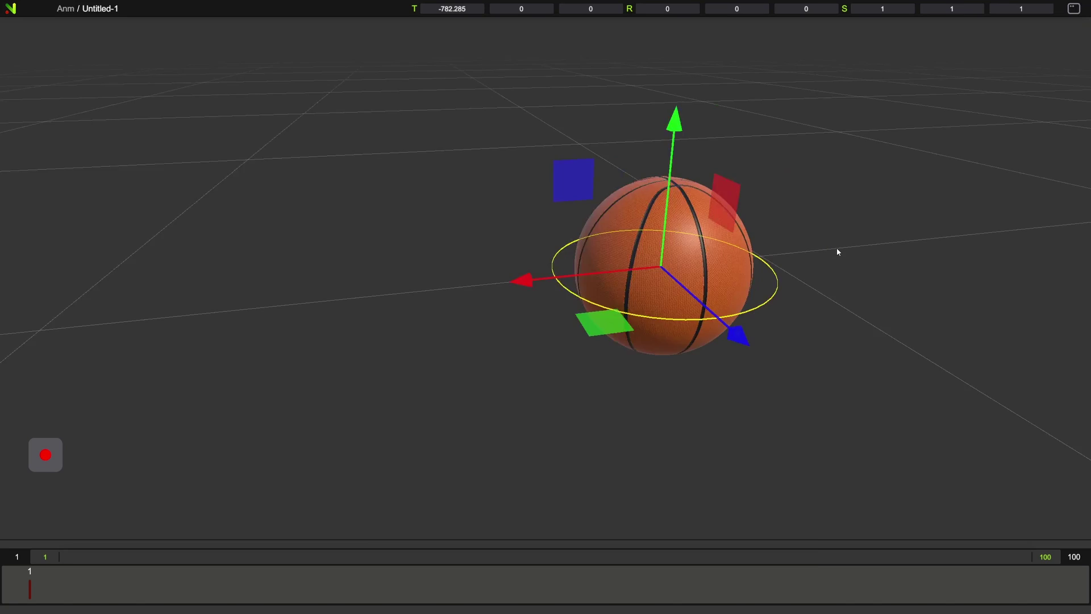
{"action": "left_click", "coordinate": [838, 252]}
{"action": "left_click_drag", "start_coordinate": [838, 249], "coordinate": [792, 248]}
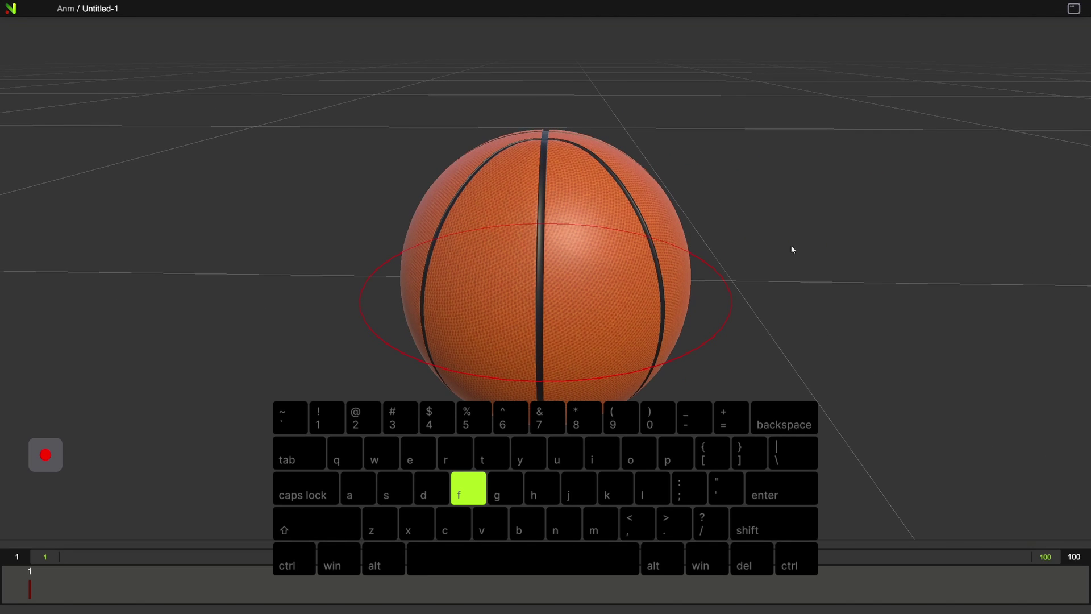
{"action": "left_click", "coordinate": [705, 341]}
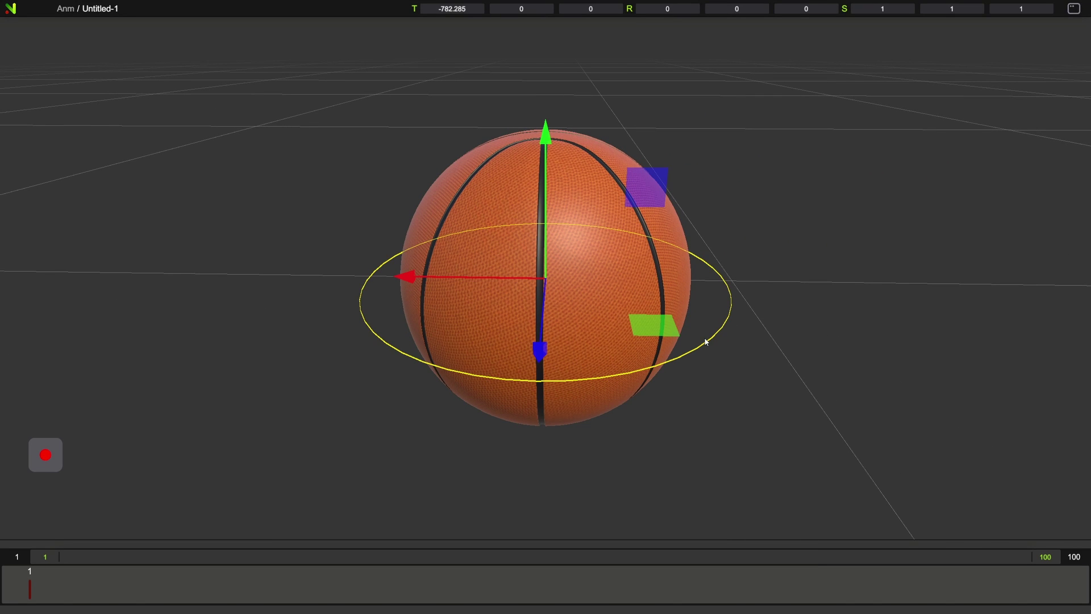
{"action": "left_click_drag", "start_coordinate": [705, 341], "coordinate": [576, 222]}
{"action": "key", "text": "f"}
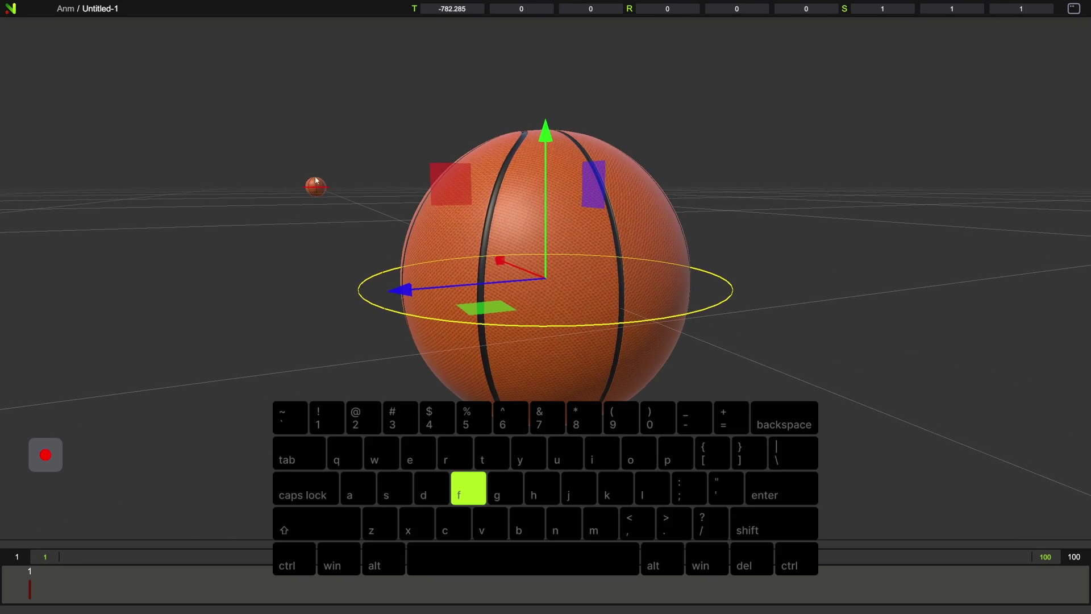
Focus the view on the distant basketball, and return the focus to the other ball to compare their positions.
{"action": "left_click", "coordinate": [319, 188]}
{"action": "key", "text": "f"}
{"action": "left_click_drag", "start_coordinate": [324, 186], "coordinate": [888, 258]}
{"action": "scroll", "coordinate": [667, 230], "scroll_direction": "down", "scroll_amount": 5}
{"action": "left_click_drag", "start_coordinate": [668, 230], "coordinate": [793, 250]}
{"action": "left_click", "coordinate": [836, 249]}
{"action": "key", "text": "f"}
{"action": "left_click", "coordinate": [837, 248]}
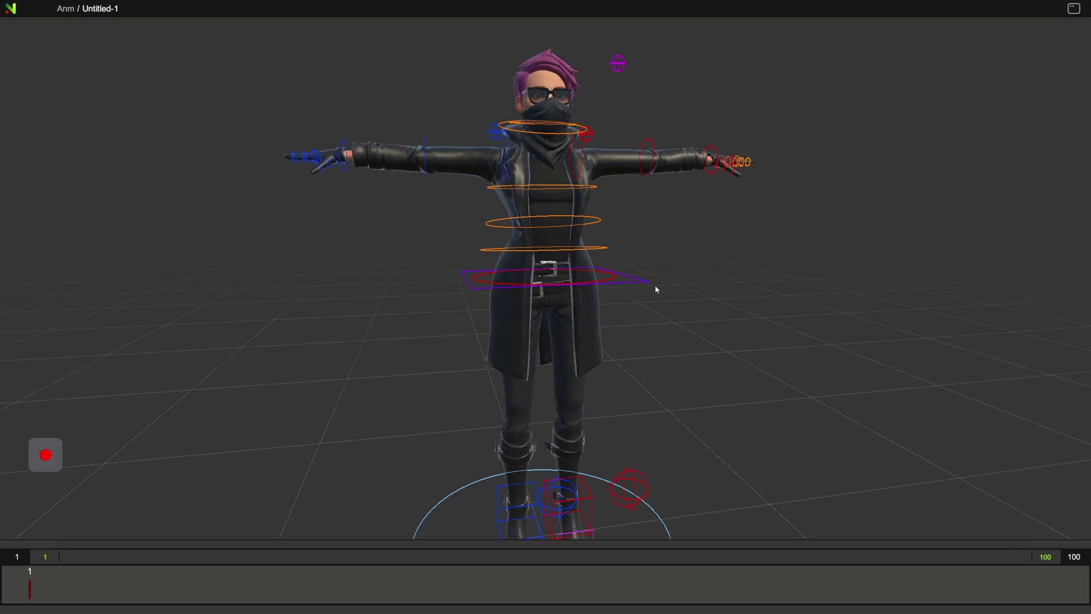
Select the character's purple hip control, try the rotate and scale manipulators, and rotate it to about -19.4° in Z.
{"action": "left_click", "coordinate": [641, 283]}
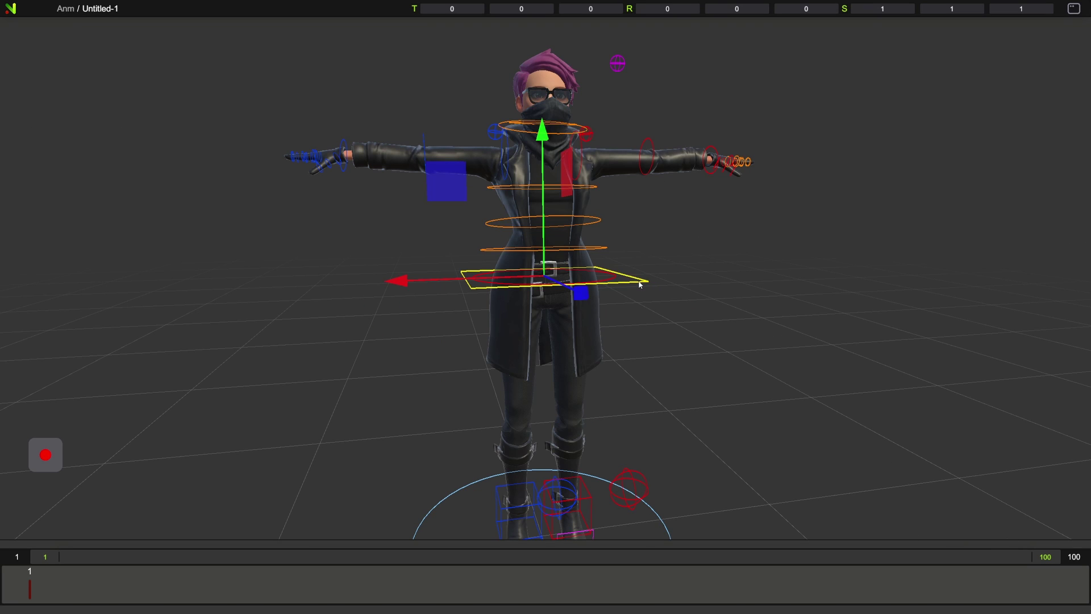
{"action": "key", "text": "q"}
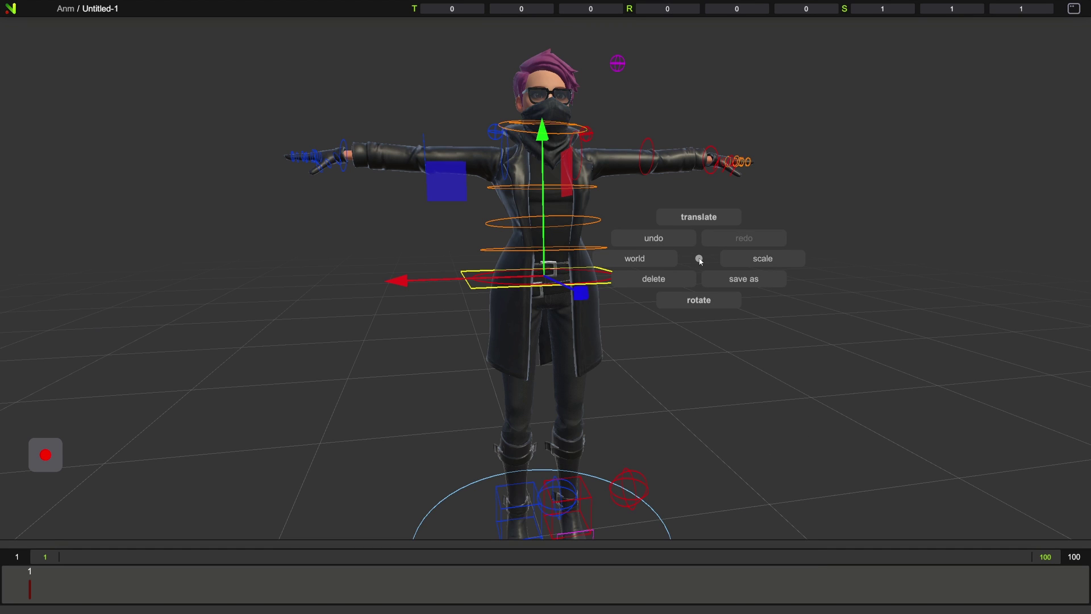
{"action": "left_click", "coordinate": [700, 327]}
{"action": "key", "text": "q"}
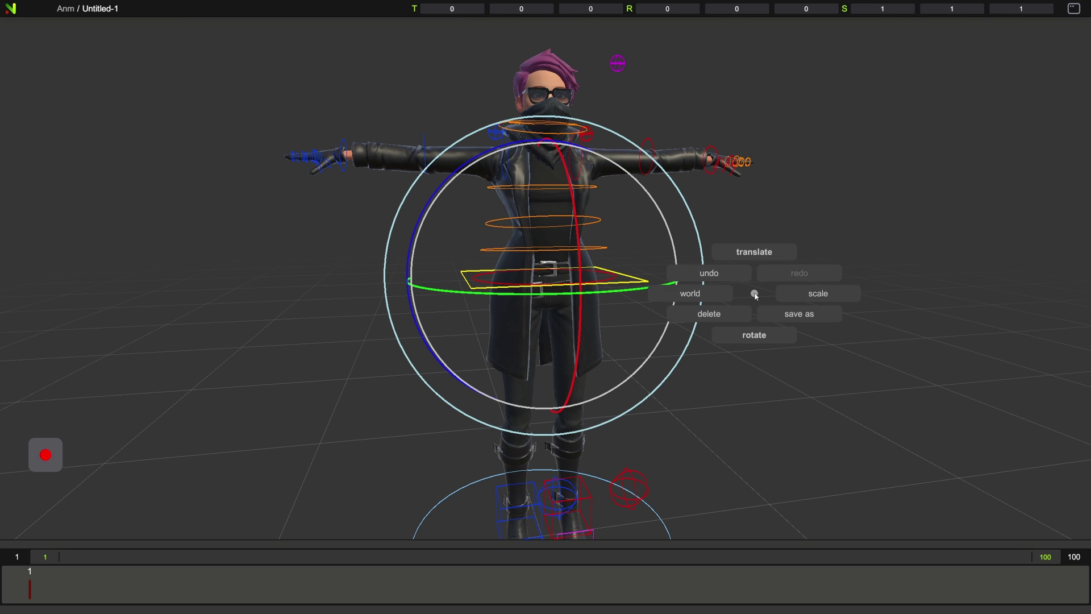
{"action": "left_click", "coordinate": [810, 289]}
{"action": "key", "text": "q"}
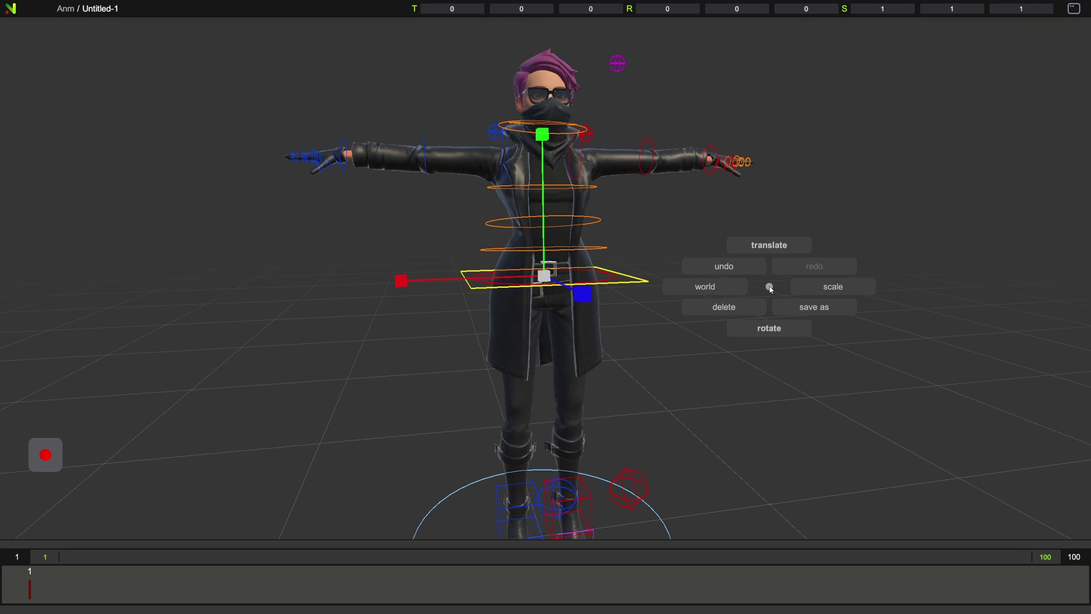
{"action": "left_click", "coordinate": [769, 327]}
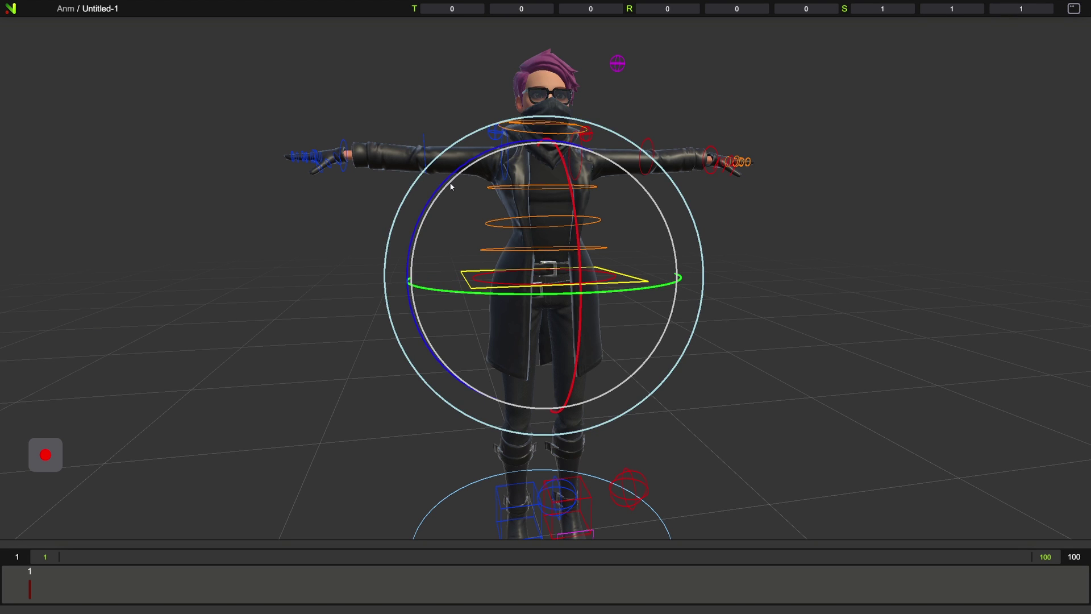
{"action": "left_click_drag", "start_coordinate": [452, 186], "coordinate": [285, 316]}
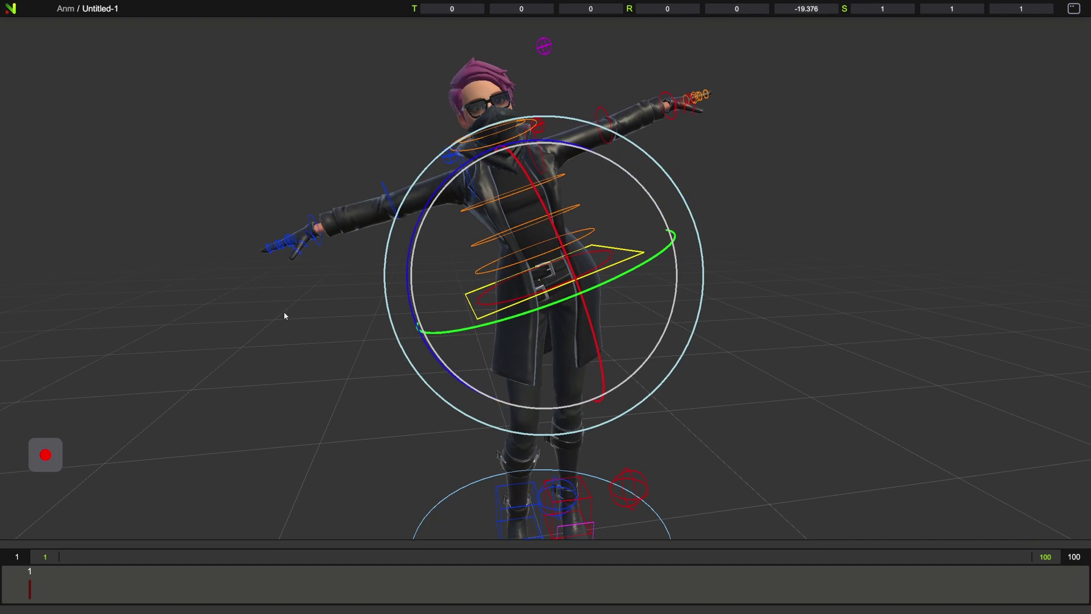
Try translating the hip control down to about -9.06 in Y, and undo the move and the rotation.
{"action": "key", "text": "q"}
{"action": "left_click", "coordinate": [280, 282]}
{"action": "left_click_drag", "start_coordinate": [416, 220], "coordinate": [424, 247]}
{"action": "key", "text": "q"}
{"action": "left_click", "coordinate": [182, 196]}
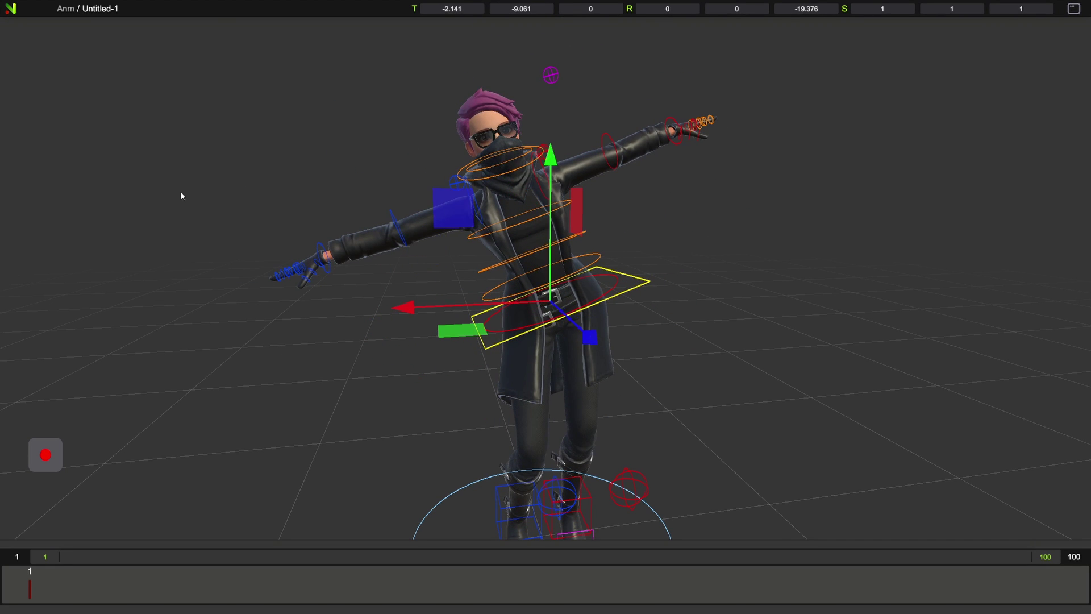
{"action": "key", "text": "ctrl+z"}
{"action": "key", "text": "ctrl+z"}
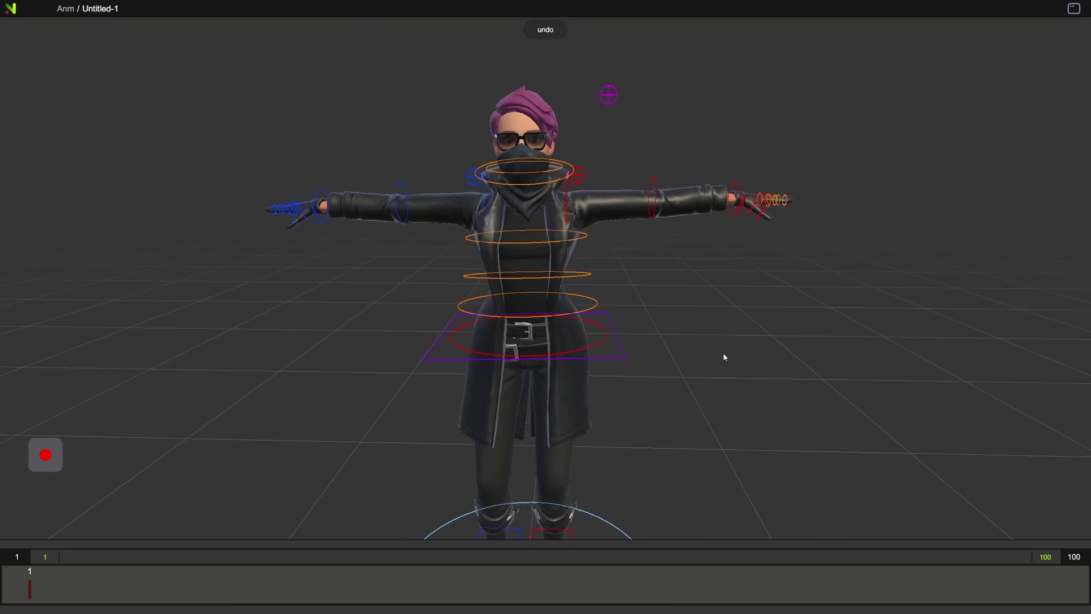
Try rotating the pelvis and the two lowest spine controls together by about 17° in Z, and undo the bend.
{"action": "left_click", "coordinate": [602, 343]}
{"action": "key", "text": "shift"}
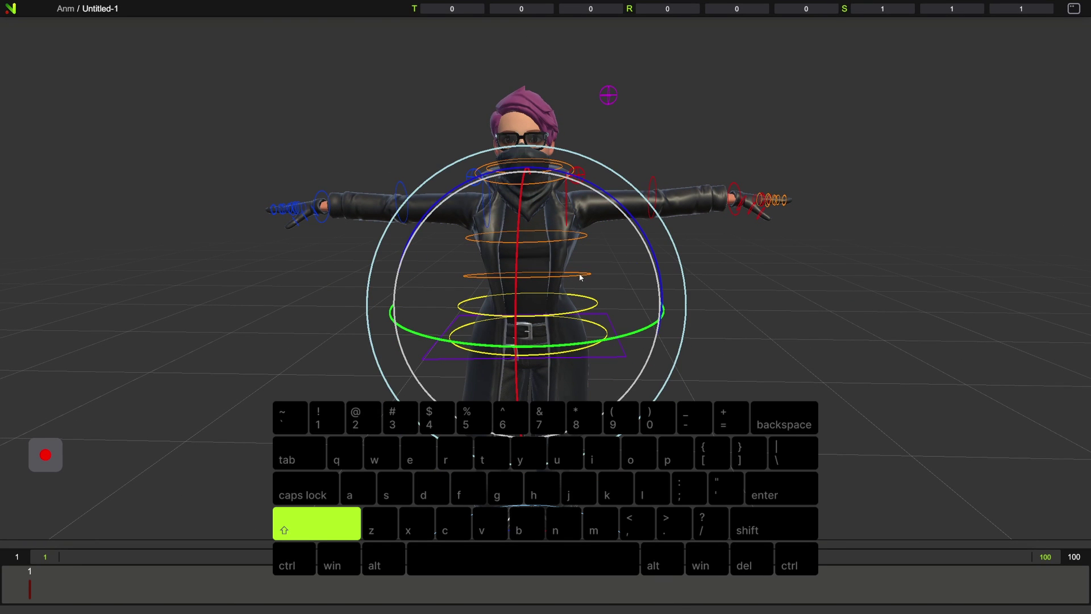
{"action": "left_click_drag", "start_coordinate": [658, 239], "coordinate": [676, 298], "text": "shift"}
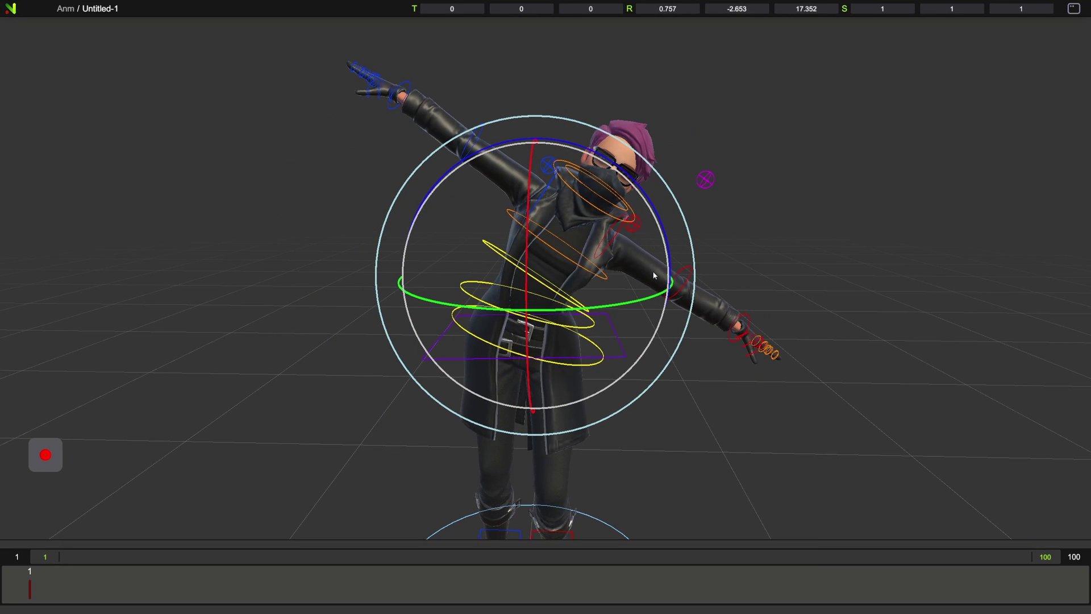
{"action": "key", "text": "ctrl+z"}
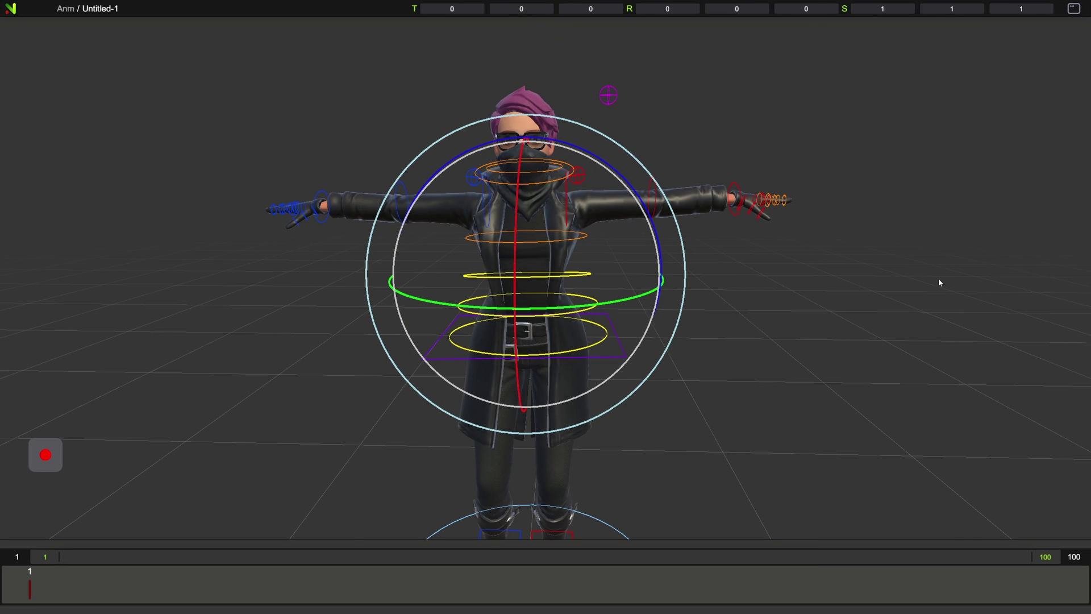
Box-select the character's rig controls, and toggle the two lower spine controls within the multi-selection.
{"action": "scroll", "coordinate": [789, 256], "scroll_direction": "down", "scroll_amount": 5}
{"action": "left_click", "coordinate": [789, 227]}
{"action": "key", "text": "shift"}
{"action": "left_click_drag", "start_coordinate": [532, 293], "coordinate": [253, 455], "text": "shift"}
{"action": "scroll", "coordinate": [622, 345], "scroll_direction": "up", "scroll_amount": 8, "text": "shift"}
{"action": "scroll", "coordinate": [622, 345], "scroll_direction": "down", "scroll_amount": 5, "text": "shift"}
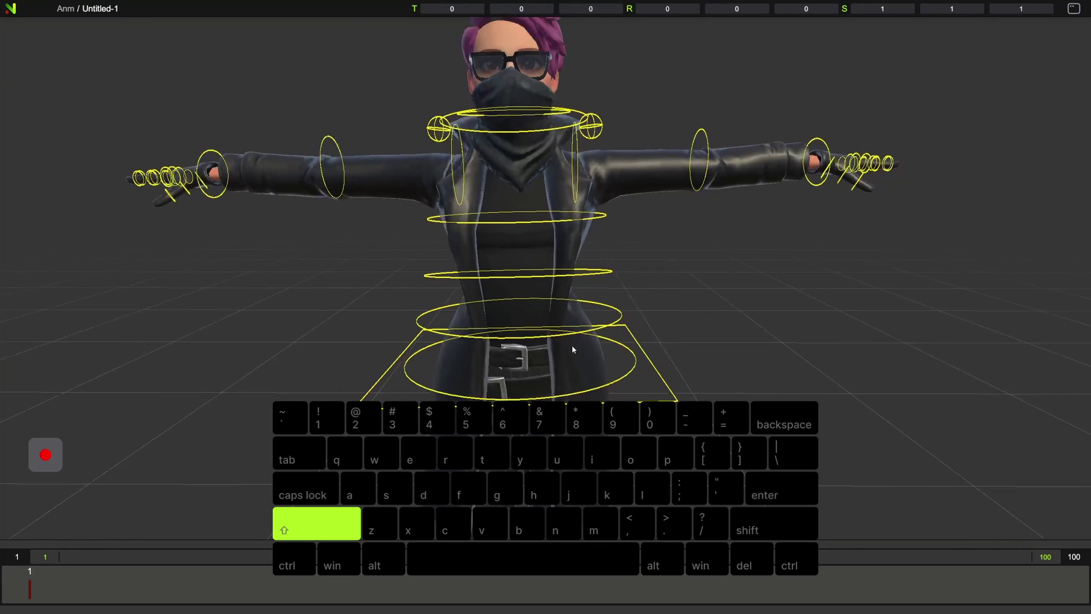
{"action": "left_click", "coordinate": [614, 310], "text": "shift"}
{"action": "left_click", "coordinate": [604, 274], "text": "shift"}
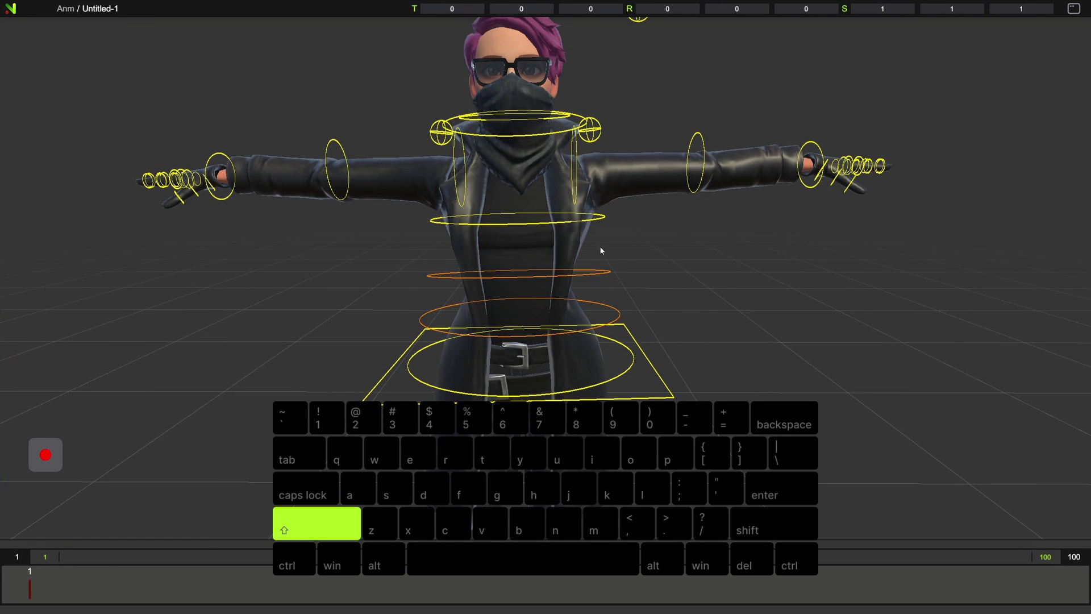
{"action": "left_click", "coordinate": [603, 274], "text": "shift"}
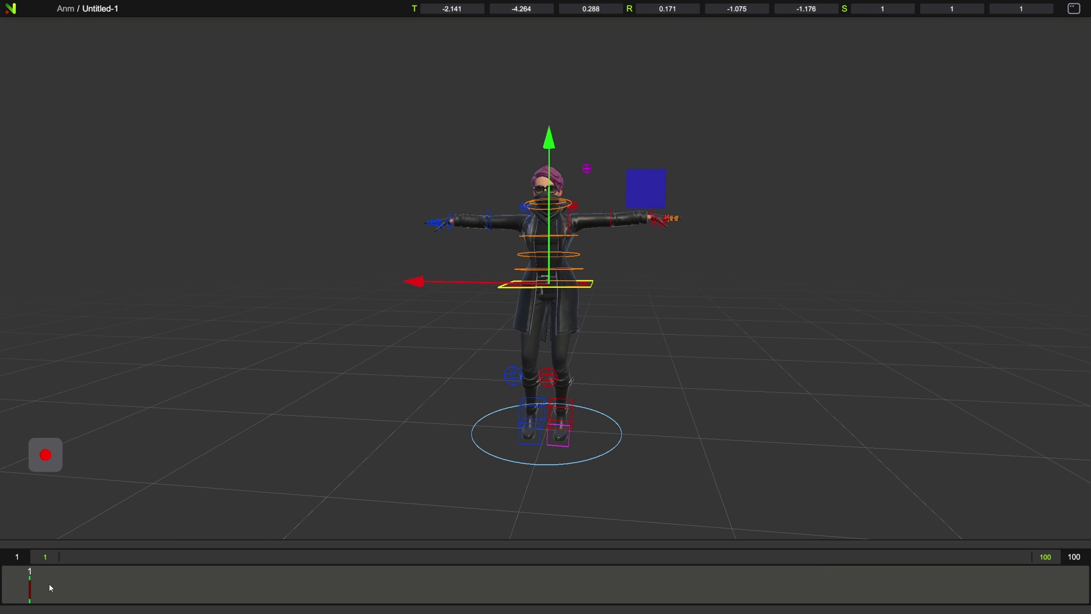
At frame 14, lower the hip control to about -34.96 in Y to make a keyframed crouch.
{"action": "left_click_drag", "start_coordinate": [52, 588], "coordinate": [169, 582]}
{"action": "key", "text": "s"}
{"action": "left_click_drag", "start_coordinate": [556, 148], "coordinate": [540, 196]}
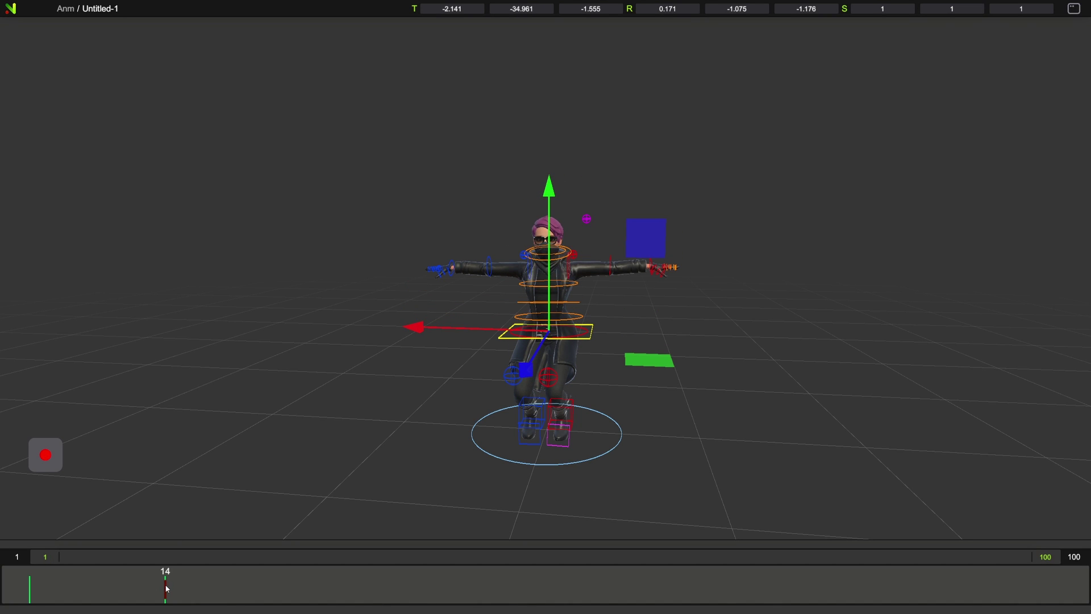
Play back the crouch animation from frame 1, stop it, and return to frame 1.
{"action": "left_click_drag", "start_coordinate": [167, 589], "coordinate": [2, 588]}
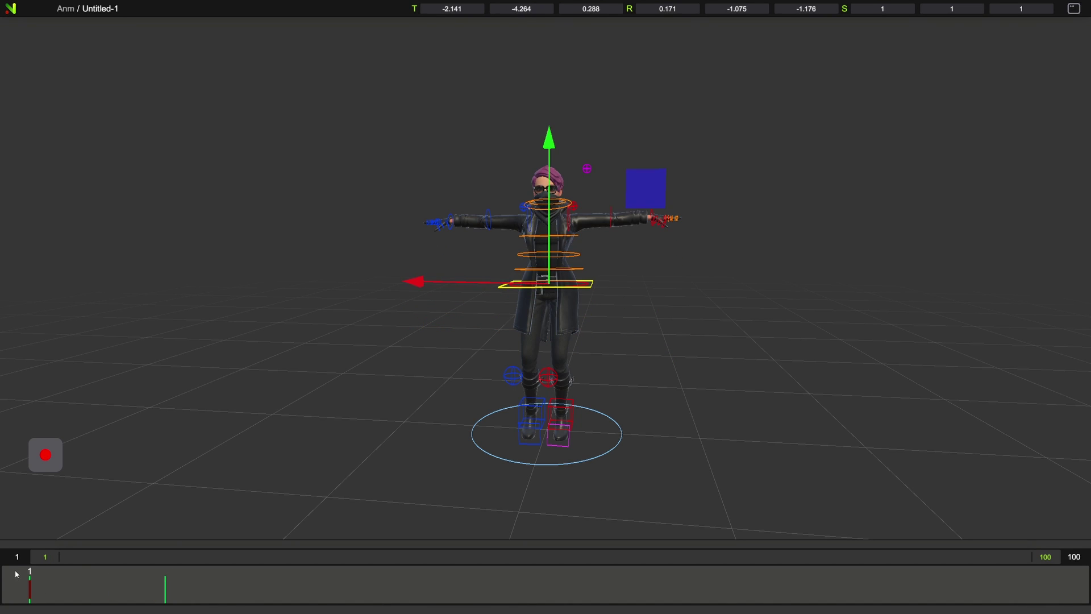
{"action": "key", "text": "space"}
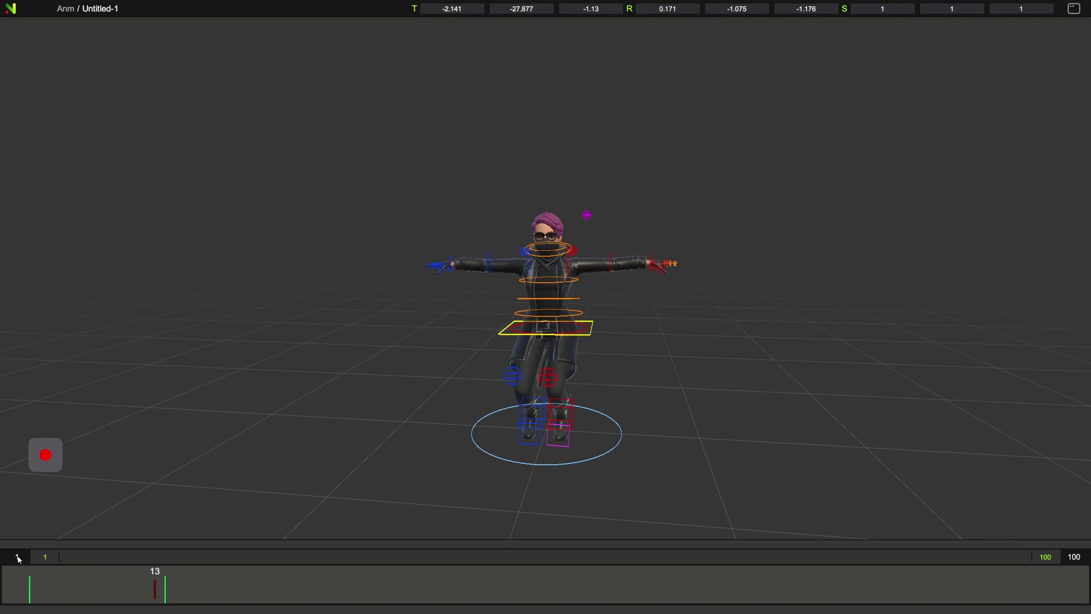
{"action": "key", "text": "alt+v"}
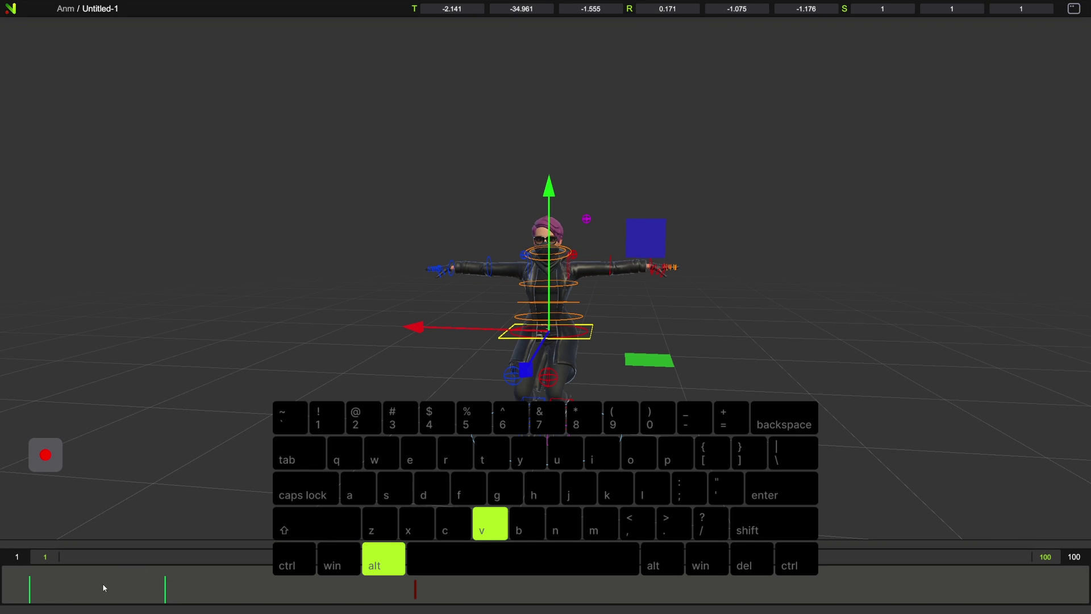
{"action": "left_click", "coordinate": [29, 570]}
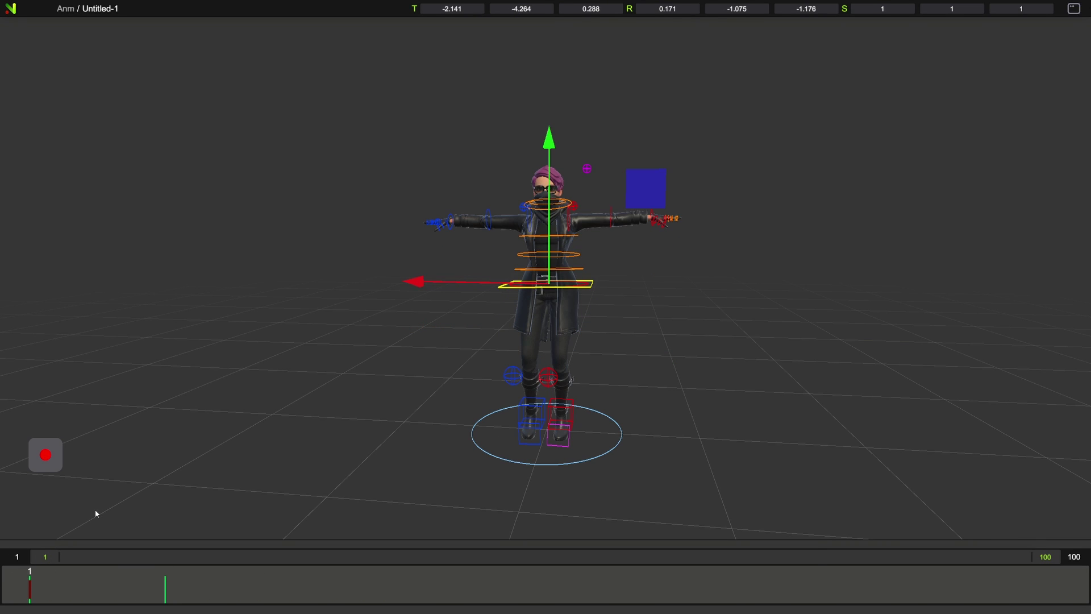
Review the crouch animation through playback, single-frame steps and jumps between the keyframes at frames 1 and 14.
{"action": "key", "text": "space"}
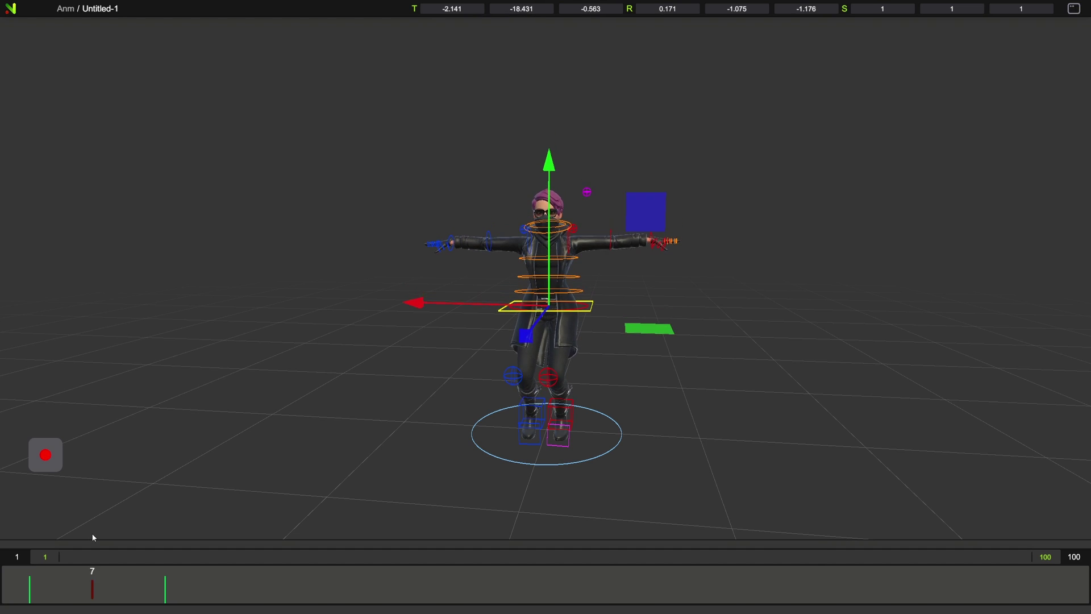
{"action": "key", "text": "a"}
{"action": "key", "text": "d"}
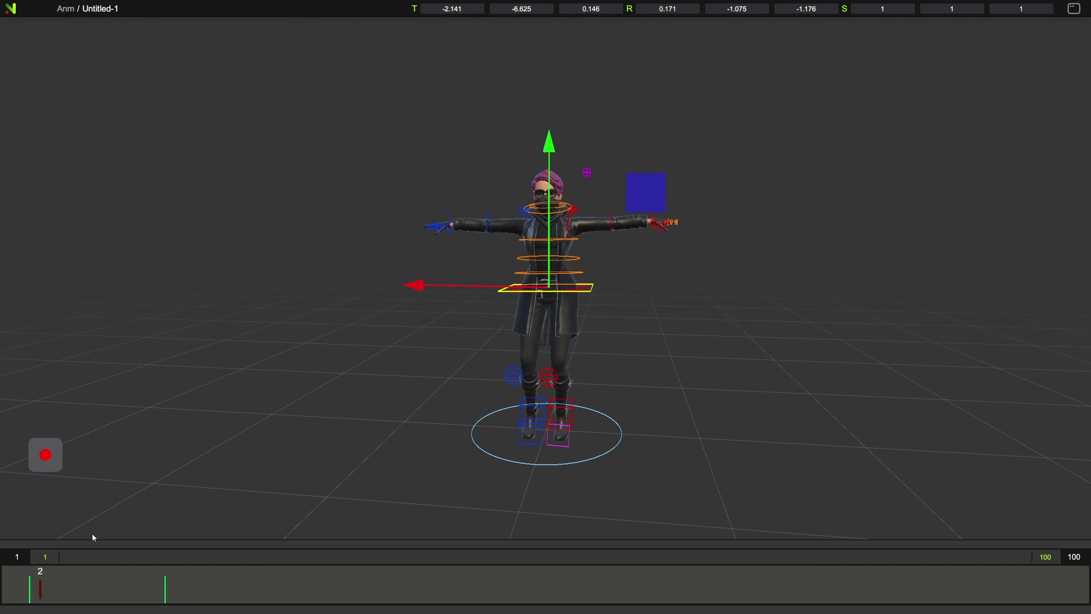
{"action": "key", "text": "a"}
{"action": "key", "text": "alt+a"}
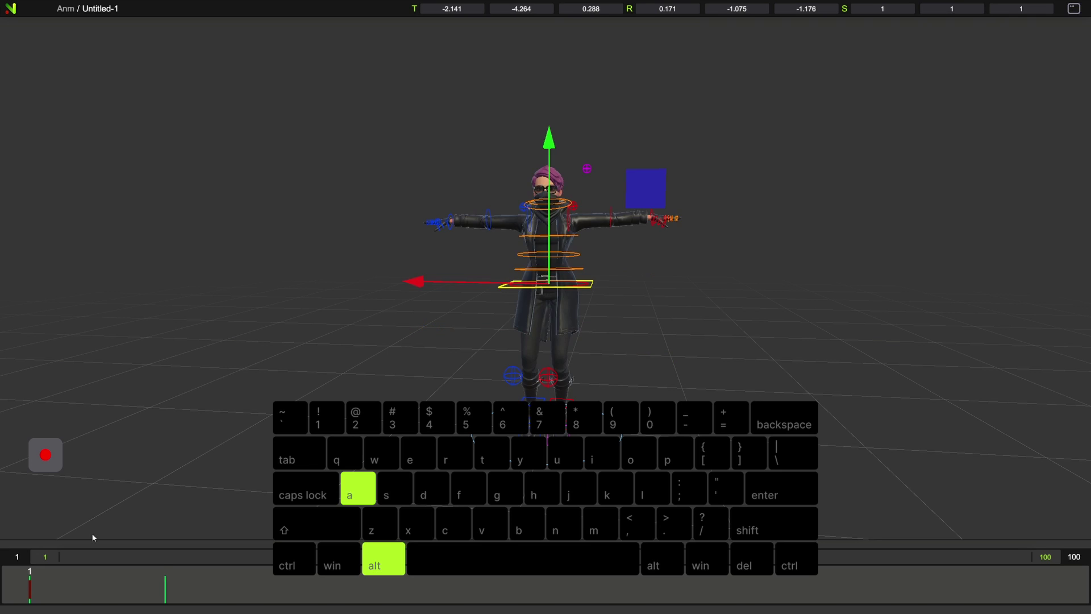
{"action": "key", "text": "alt+d"}
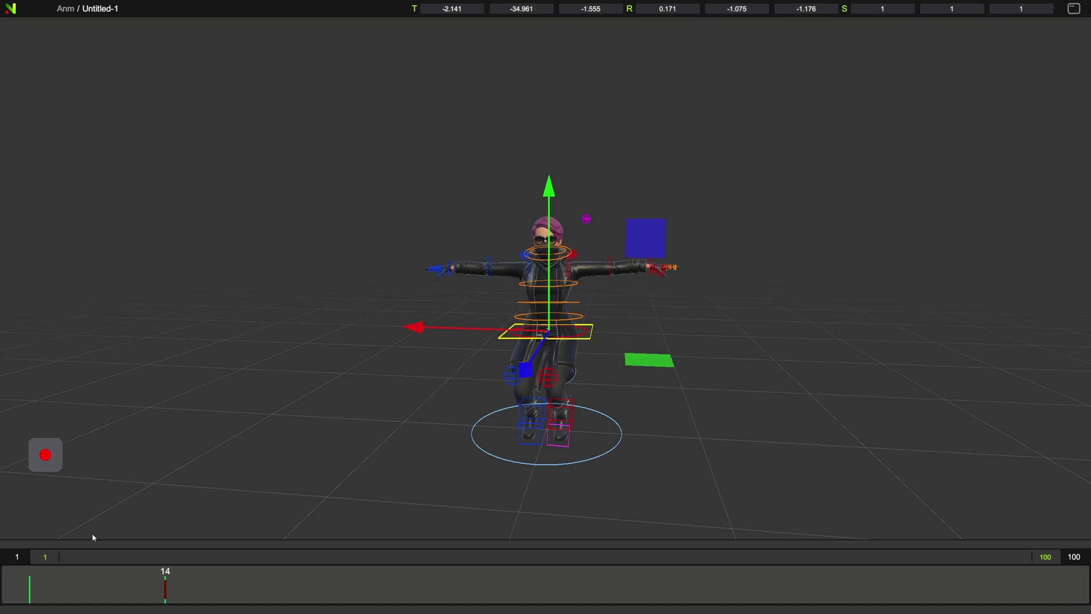
Move the crouch keyframe from frame 14 to about frame 33 and play back the new timing.
{"action": "left_click_drag", "start_coordinate": [109, 589], "coordinate": [363, 596], "text": "shift"}
{"action": "key", "text": "space"}
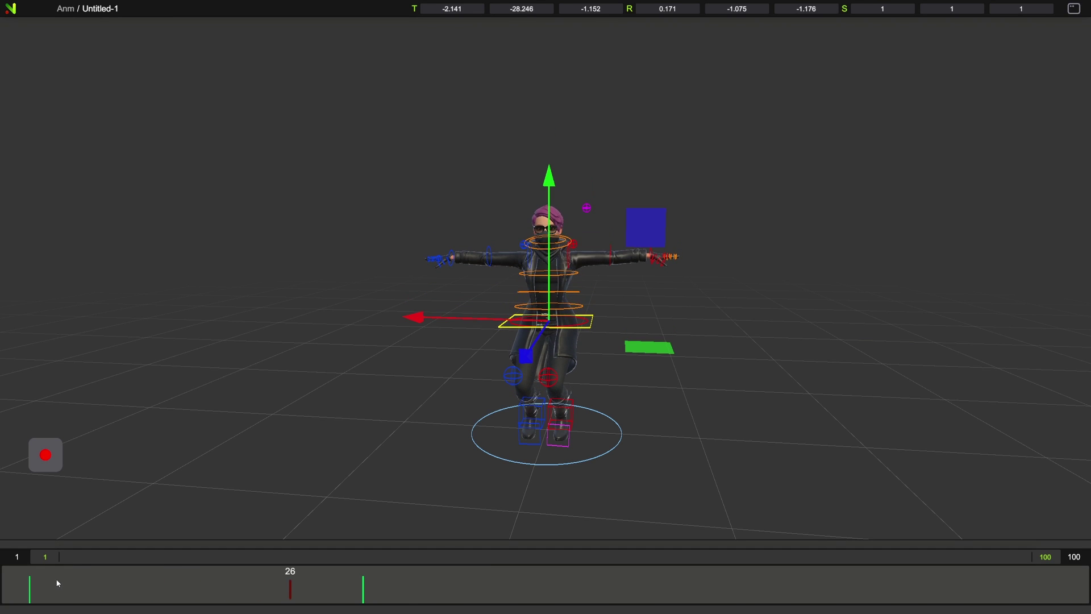
Select the timeline range around the crouch keyframe at about frame 33 and delete that keyframe.
{"action": "left_click_drag", "start_coordinate": [430, 591], "coordinate": [213, 589]}
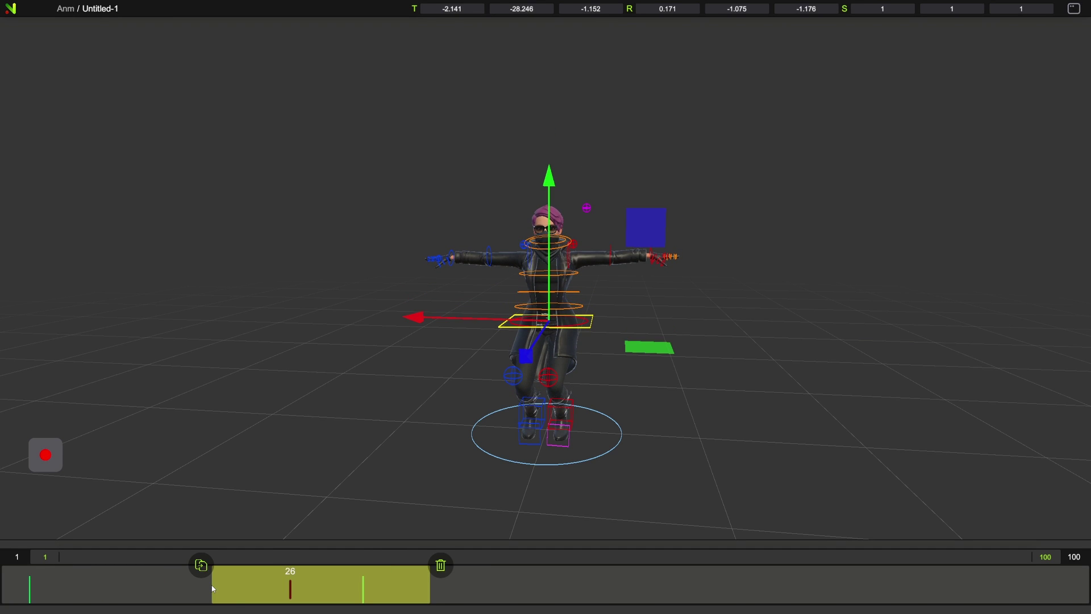
{"action": "left_click", "coordinate": [442, 565]}
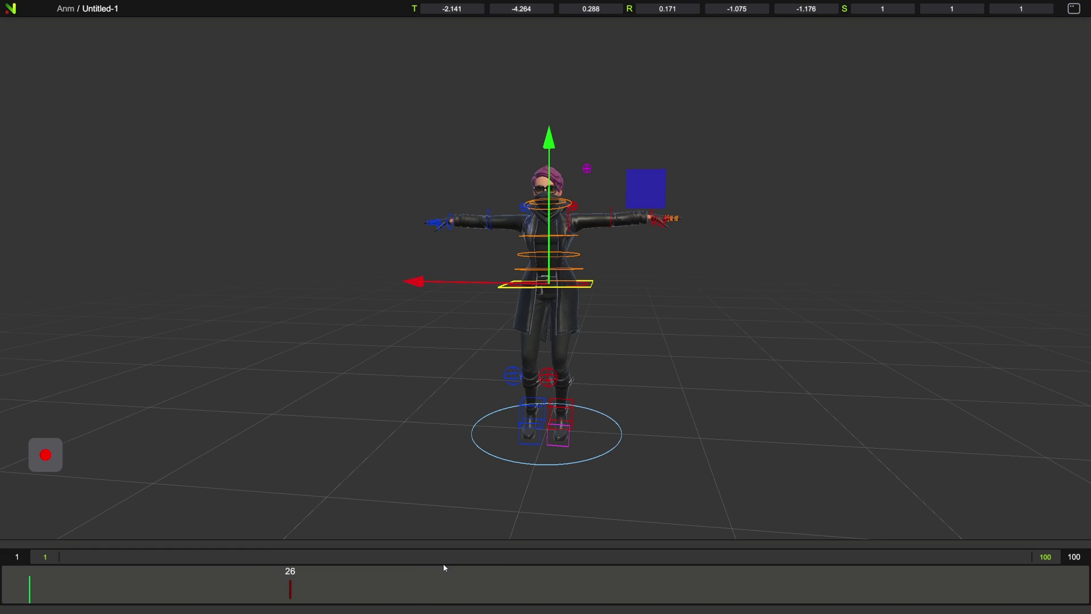
{"action": "left_click_drag", "start_coordinate": [421, 590], "coordinate": [554, 588]}
{"action": "left_click", "coordinate": [258, 566]}
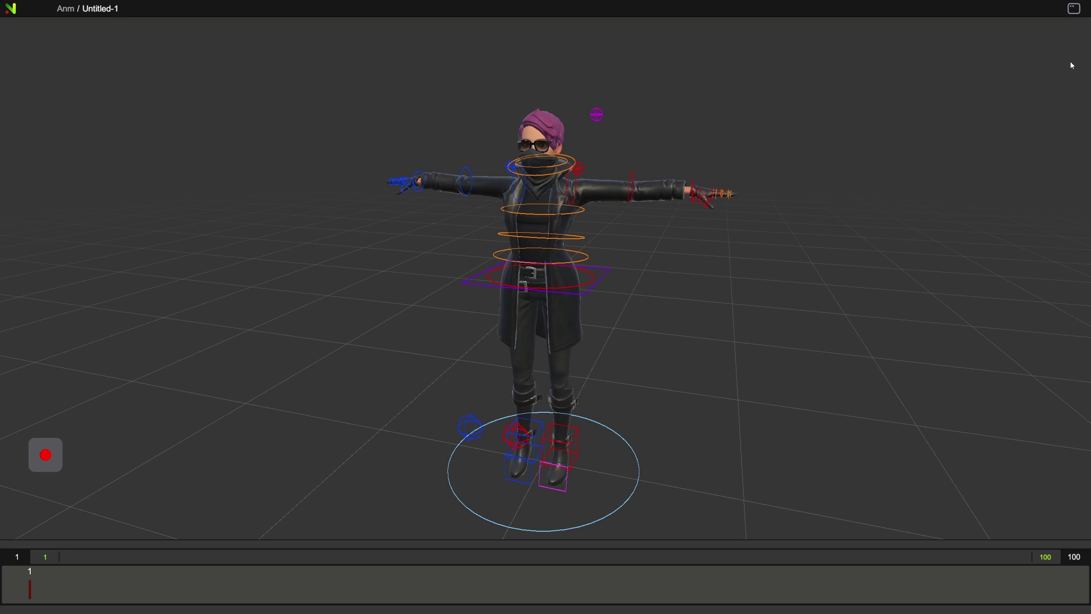
Split the viewport into two side-by-side views and show the Front view in the new one.
{"action": "left_click", "coordinate": [1074, 8]}
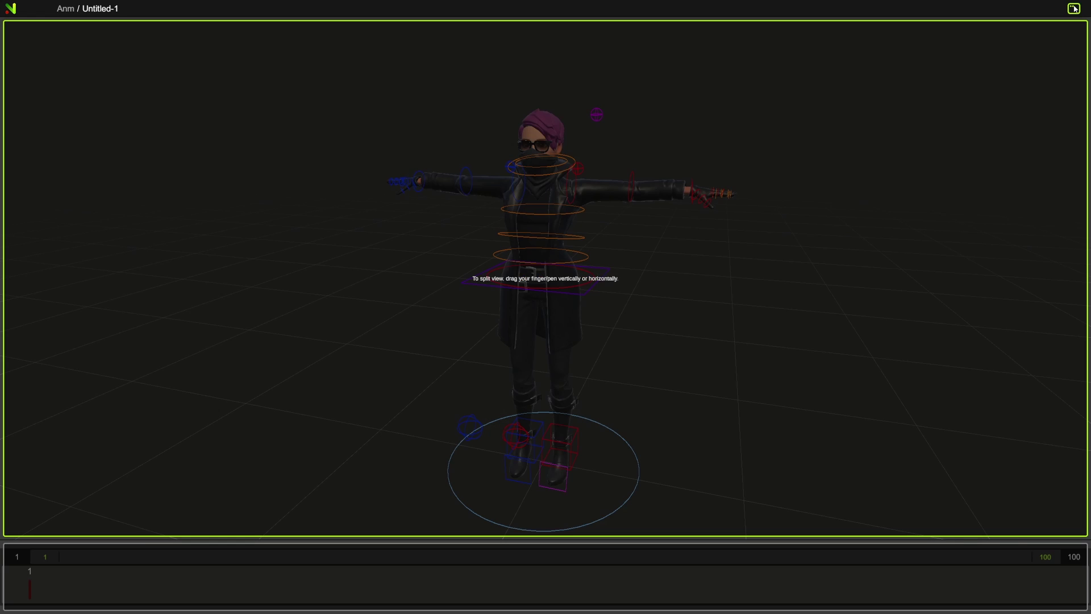
{"action": "left_click_drag", "start_coordinate": [542, 64], "coordinate": [554, 520]}
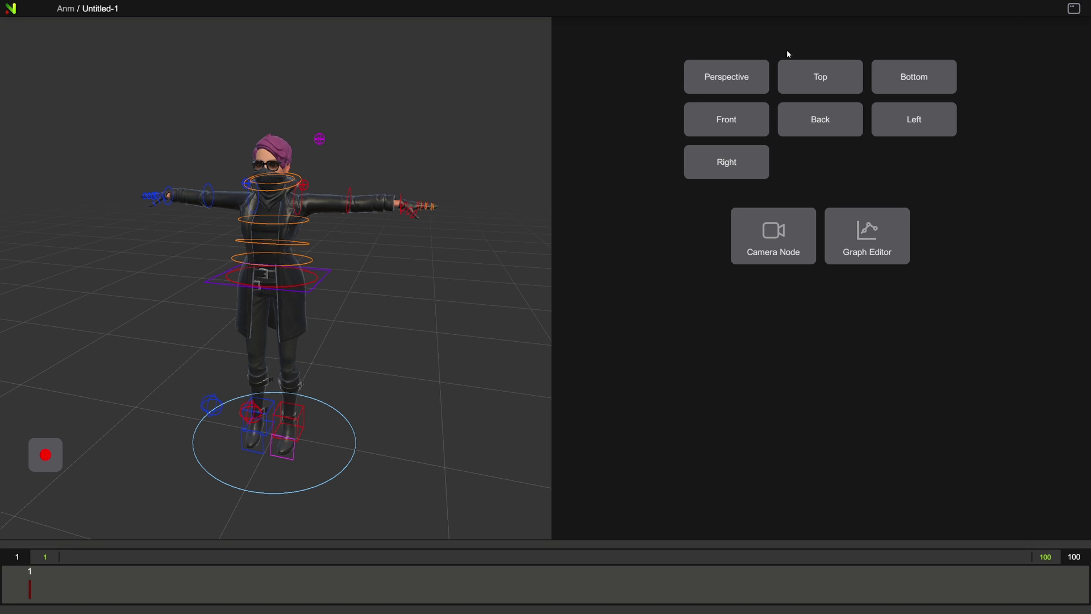
{"action": "left_click", "coordinate": [792, 120]}
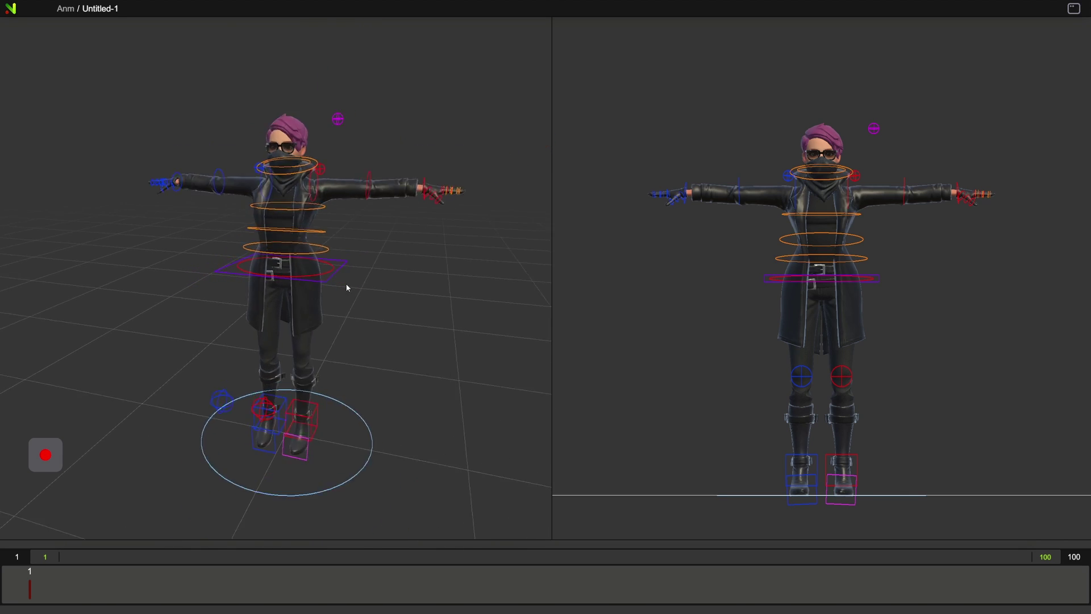
Split the Front view into two stacked views, set the upper one to Perspective, and frame the character in it.
{"action": "left_click", "coordinate": [1073, 9]}
{"action": "left_click_drag", "start_coordinate": [603, 284], "coordinate": [1040, 287]}
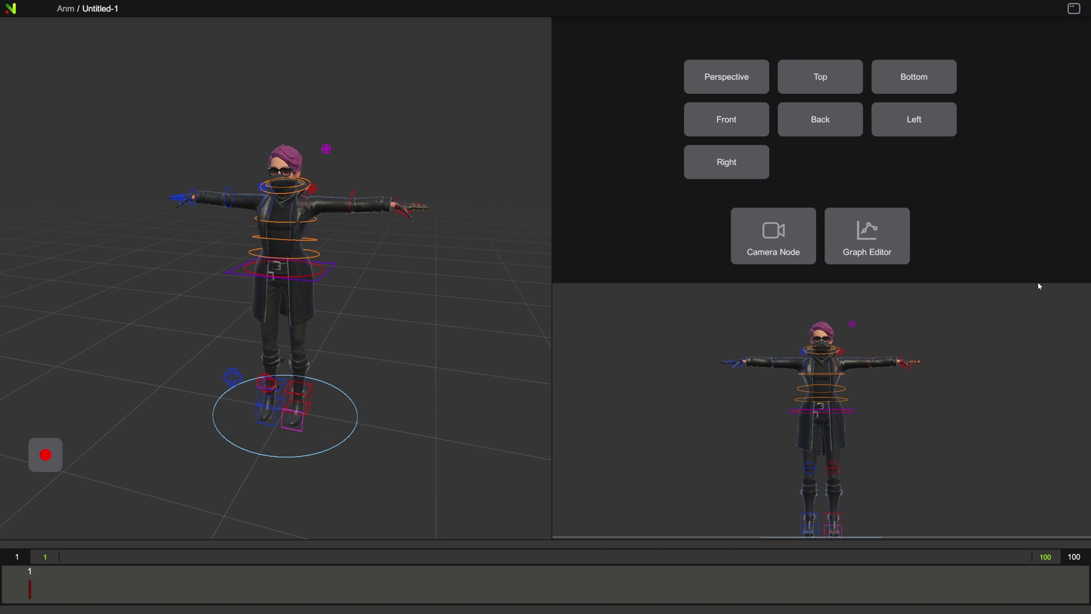
{"action": "left_click", "coordinate": [716, 79]}
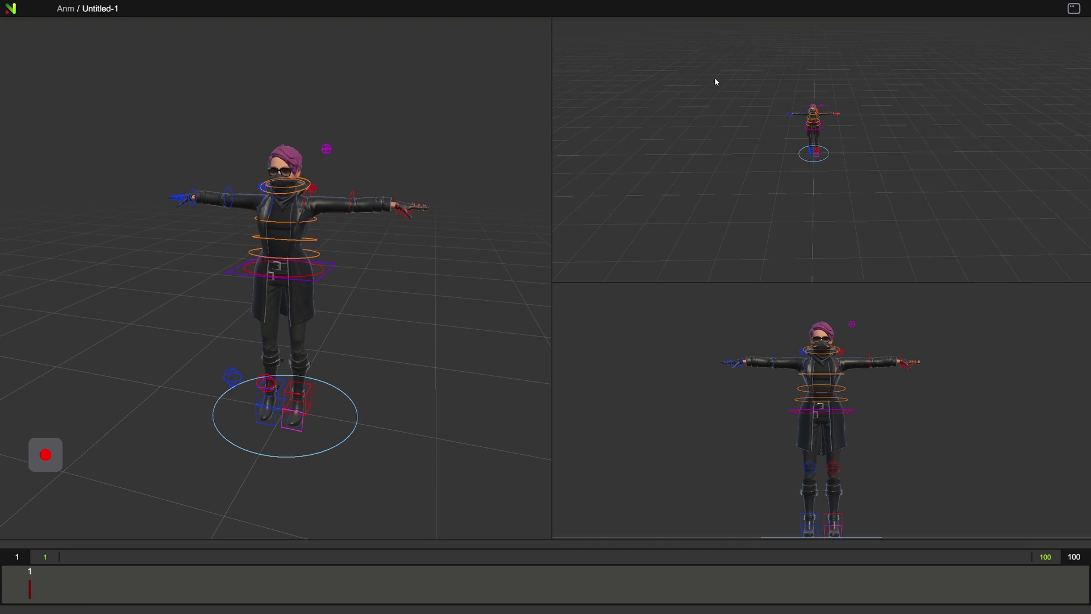
{"action": "left_click", "coordinate": [818, 131]}
{"action": "key", "text": "f"}
{"action": "scroll", "coordinate": [965, 223], "scroll_direction": "down", "scroll_amount": 3}
{"action": "left_click_drag", "start_coordinate": [965, 223], "coordinate": [946, 221]}
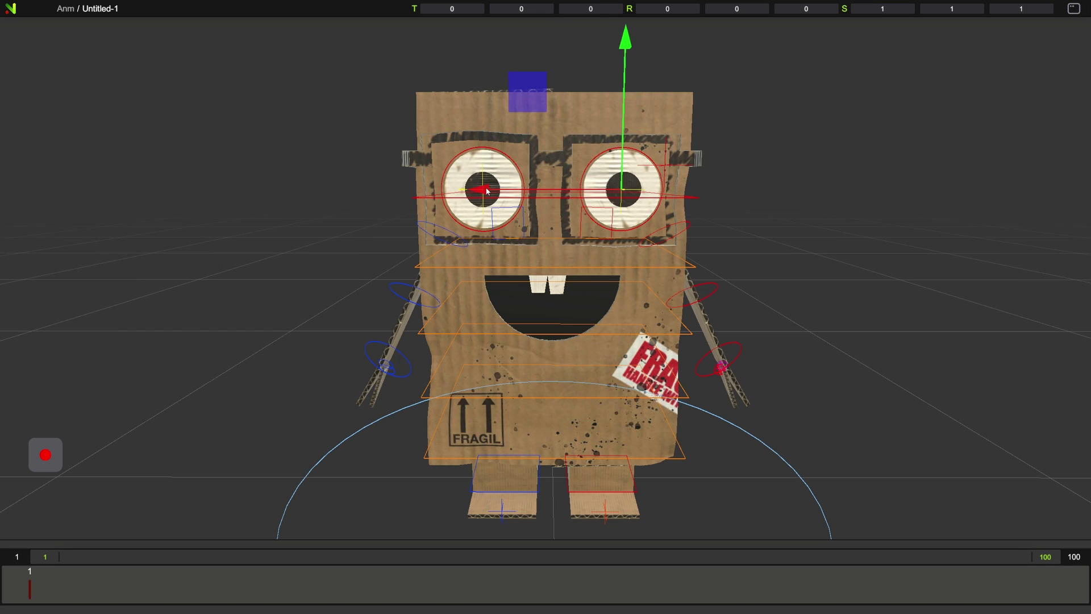
Try shifting the cardboard character's eye control to 1.588 in Z, and undo the move.
{"action": "mouse_move", "coordinate": [488, 192]}
{"action": "left_mouse_down"}
{"action": "mouse_move", "coordinate": [455, 193]}
{"action": "mouse_move", "coordinate": [516, 193]}
{"action": "mouse_move", "coordinate": [469, 195]}
{"action": "mouse_move", "coordinate": [496, 194]}
{"action": "left_mouse_up"}
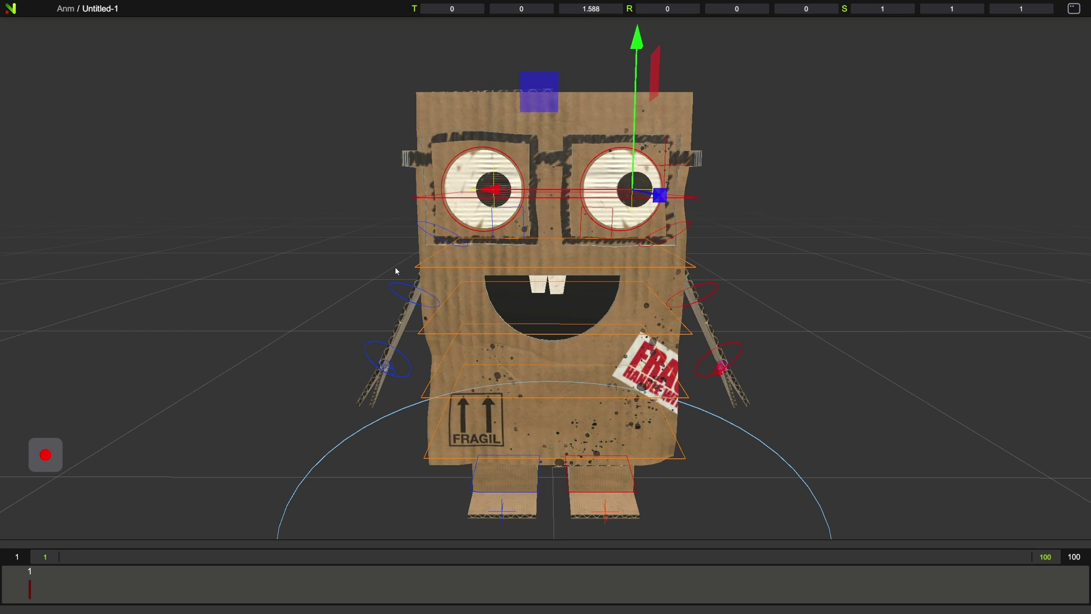
{"action": "key", "text": "ctrl+z"}
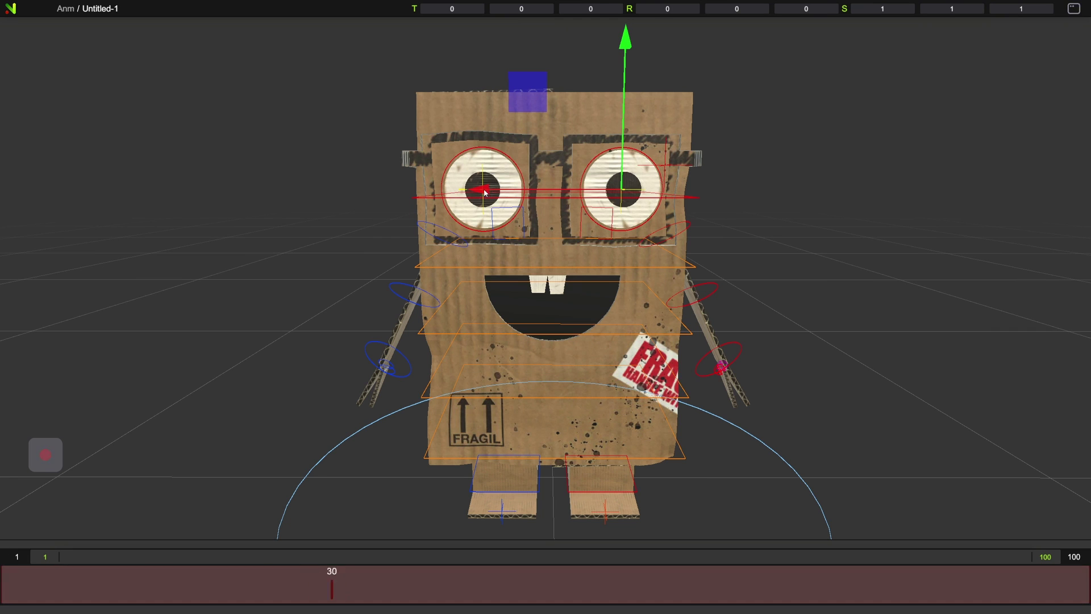
Record real-time motion on the cardboard character by moving the eye control and rotating the uppermost body control during recording.
{"action": "mouse_move", "coordinate": [482, 189]}
{"action": "left_mouse_down"}
{"action": "mouse_move", "coordinate": [508, 189]}
{"action": "mouse_move", "coordinate": [452, 188]}
{"action": "mouse_move", "coordinate": [512, 189]}
{"action": "mouse_move", "coordinate": [480, 191]}
{"action": "left_mouse_up"}
{"action": "left_click_drag", "start_coordinate": [365, 577], "coordinate": [351, 577]}
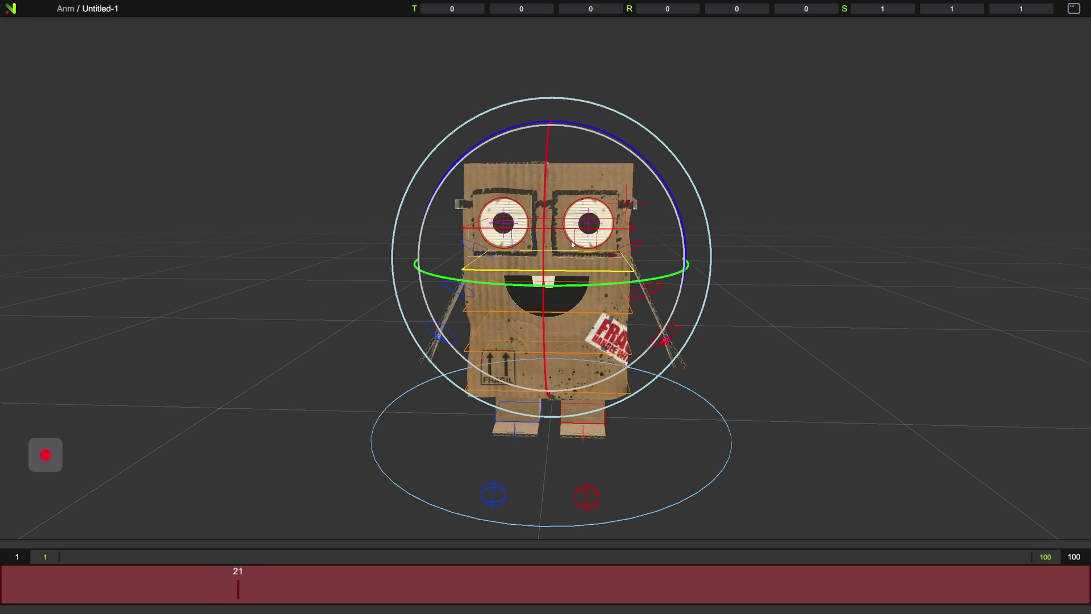
{"action": "mouse_move", "coordinate": [572, 244]}
{"action": "left_mouse_down"}
{"action": "mouse_move", "coordinate": [562, 243]}
{"action": "mouse_move", "coordinate": [576, 245]}
{"action": "left_mouse_up"}
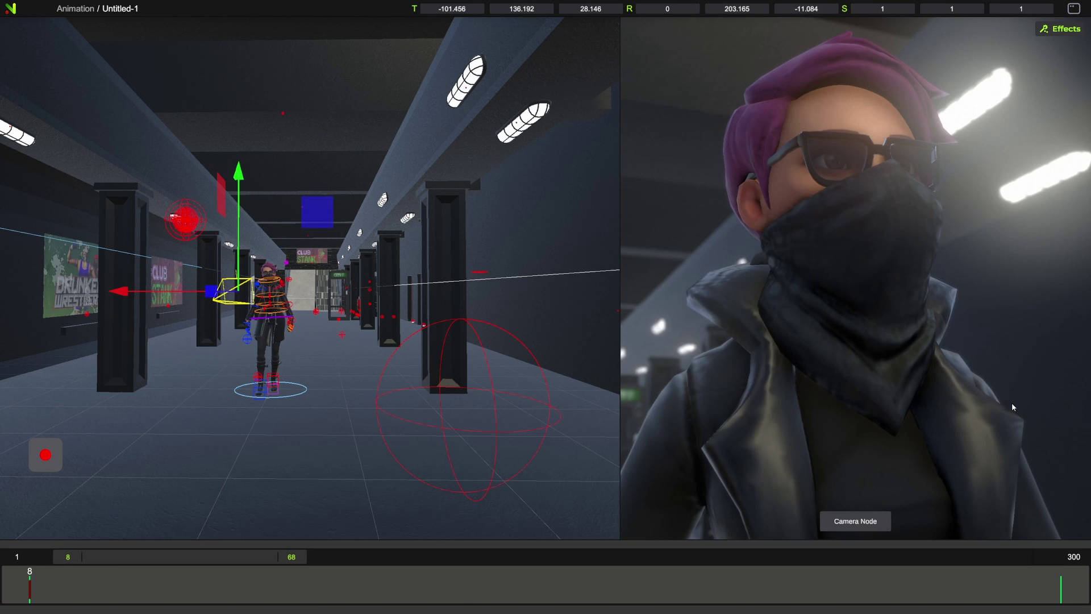